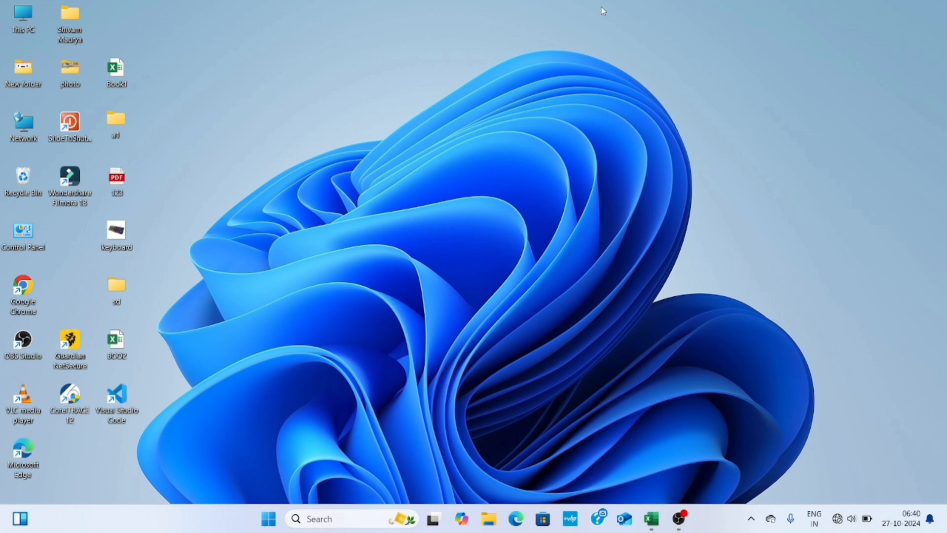
# Step: Switch to the open Book1 workbook in Excel and leave cell editing mode in G10
pyautogui.click(661, 523)
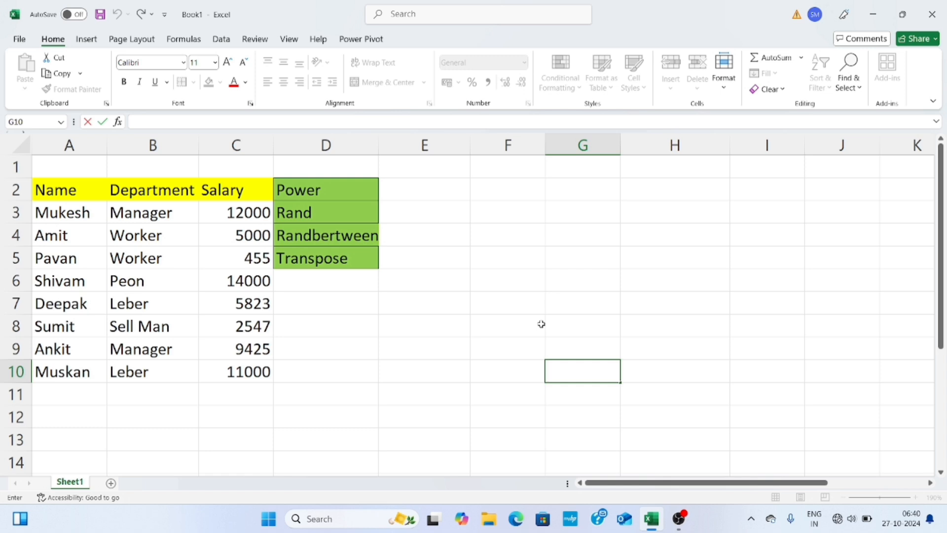
pyautogui.press('Escape')
pyautogui.click(483, 282)
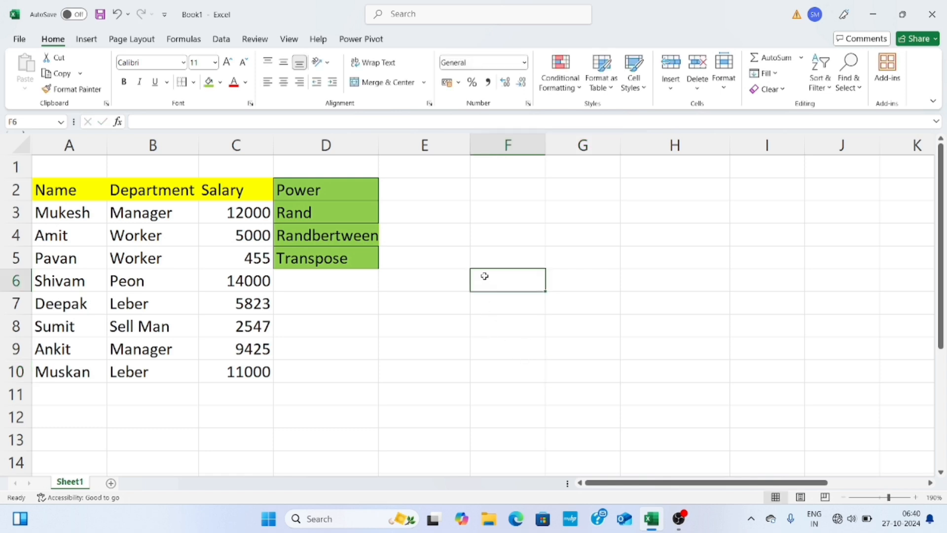
# Step: Enter the formula =POWER(5,2) in cell F3 to raise 5 to the power of 2
pyautogui.click(489, 223)
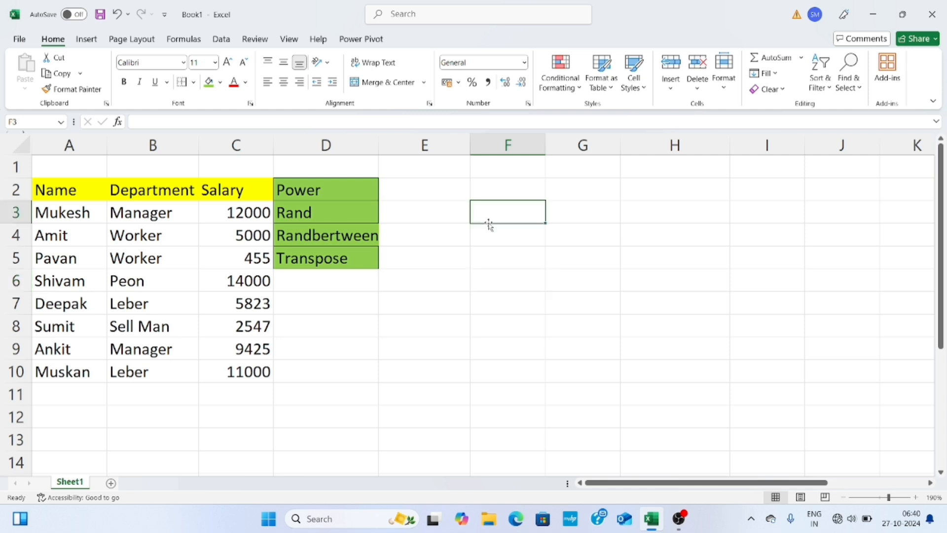
pyautogui.write('=')
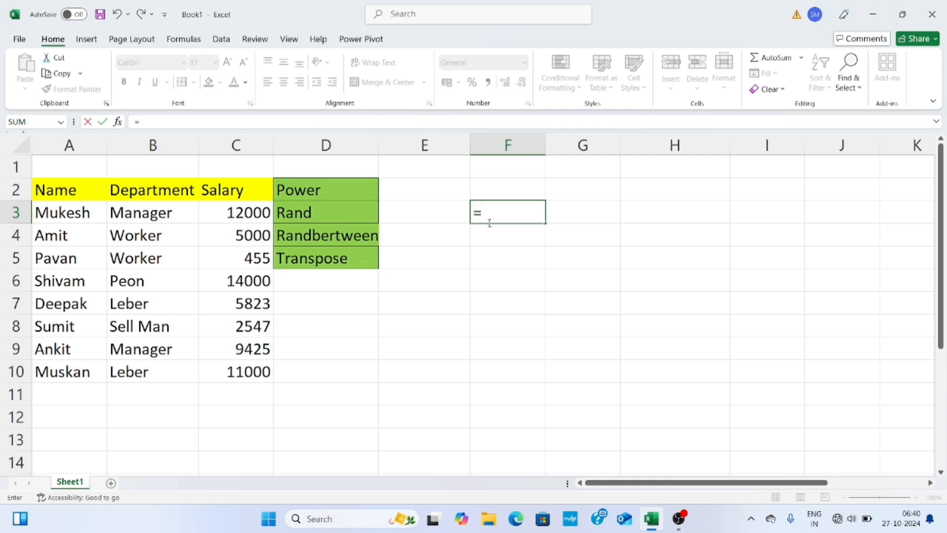
pyautogui.write('p')
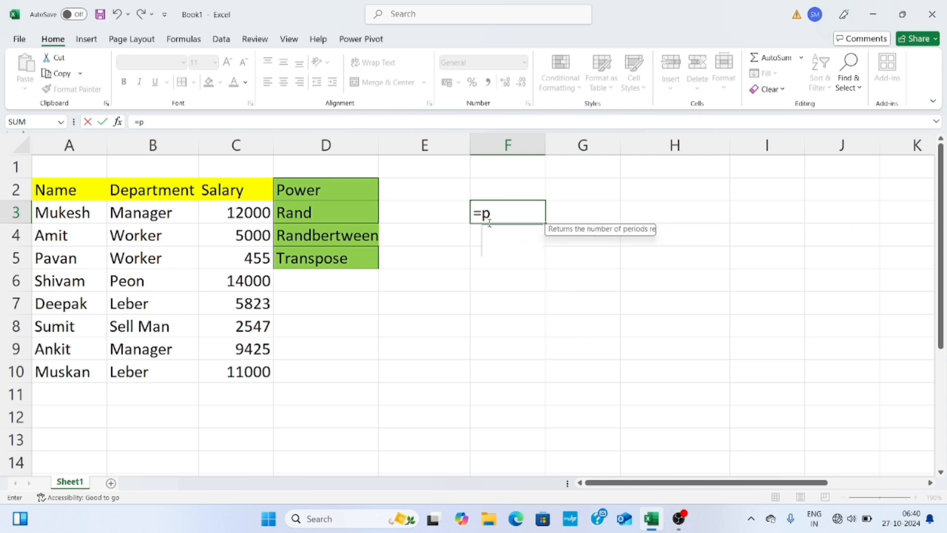
pyautogui.write('owe')
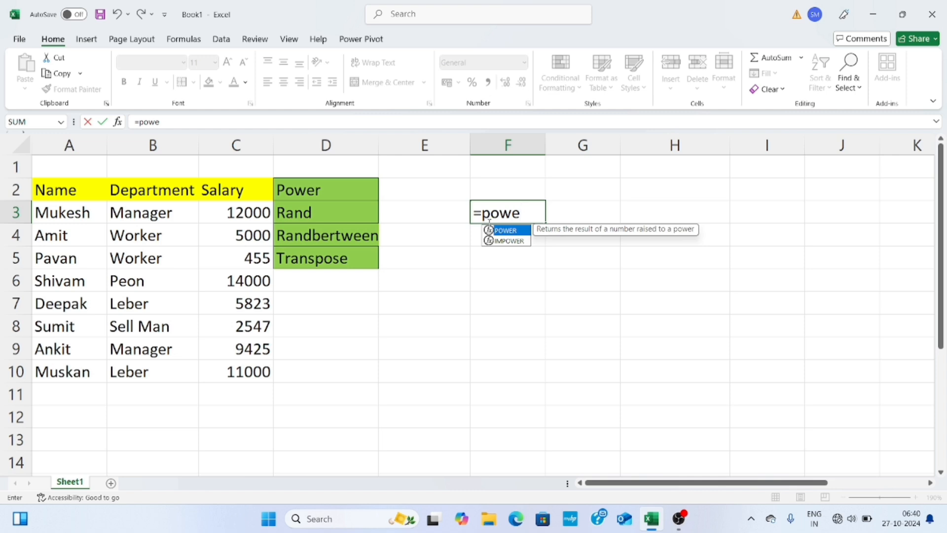
pyautogui.press('Tab')
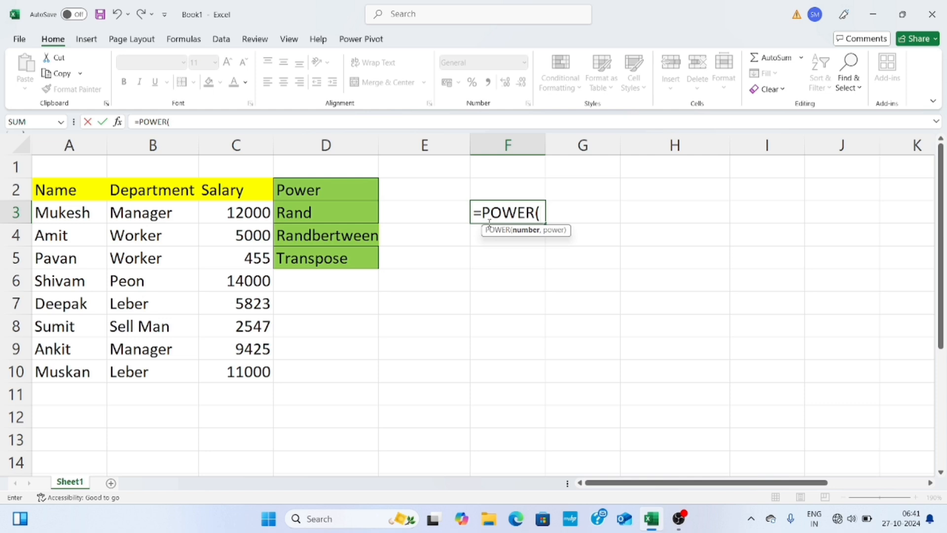
pyautogui.write('5,')
pyautogui.write('2')
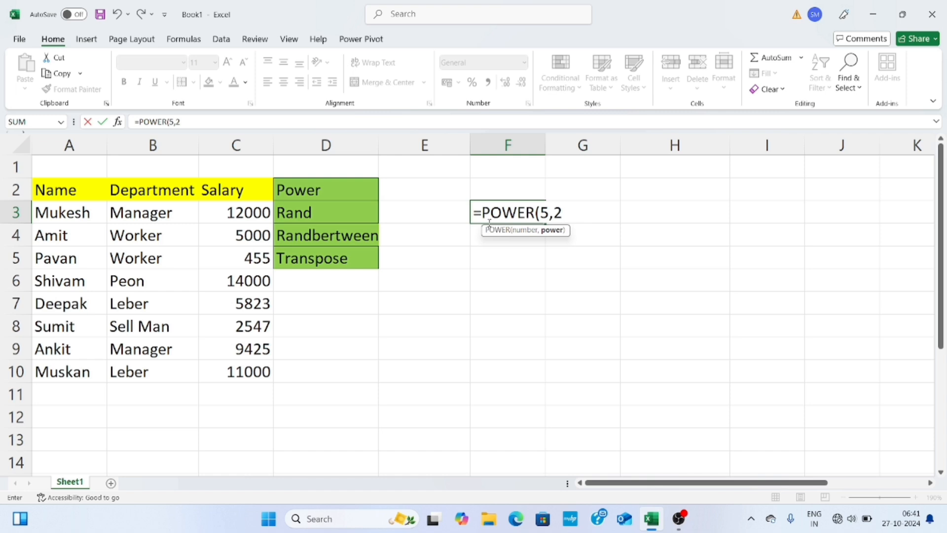
pyautogui.write(')')
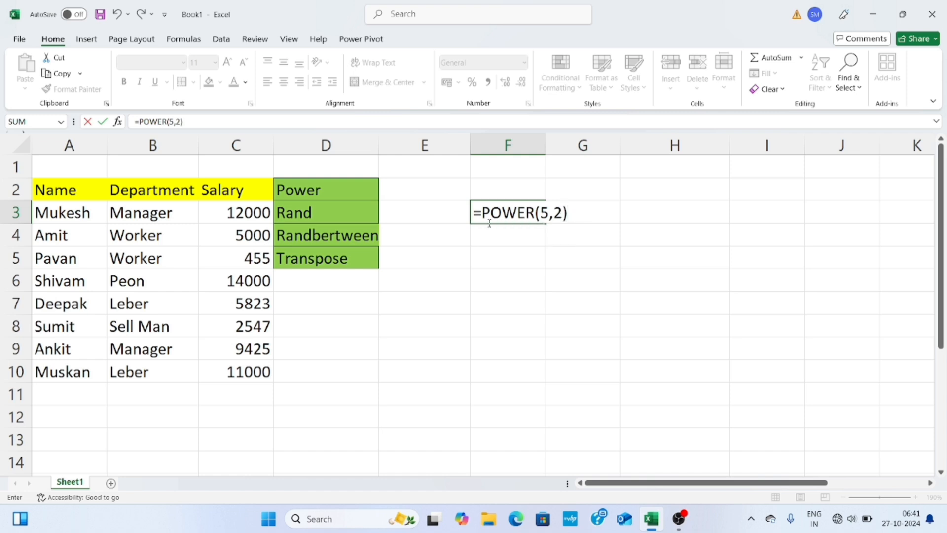
pyautogui.press('Return')
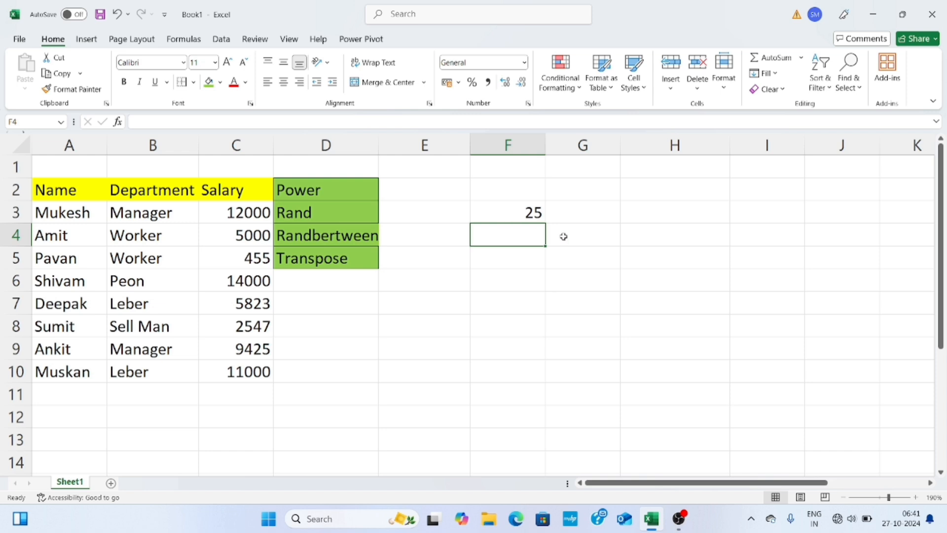
# Step: Enter the formula =POWER(10,2) in cell G3 to raise 10 to the power of 2
pyautogui.click(586, 217)
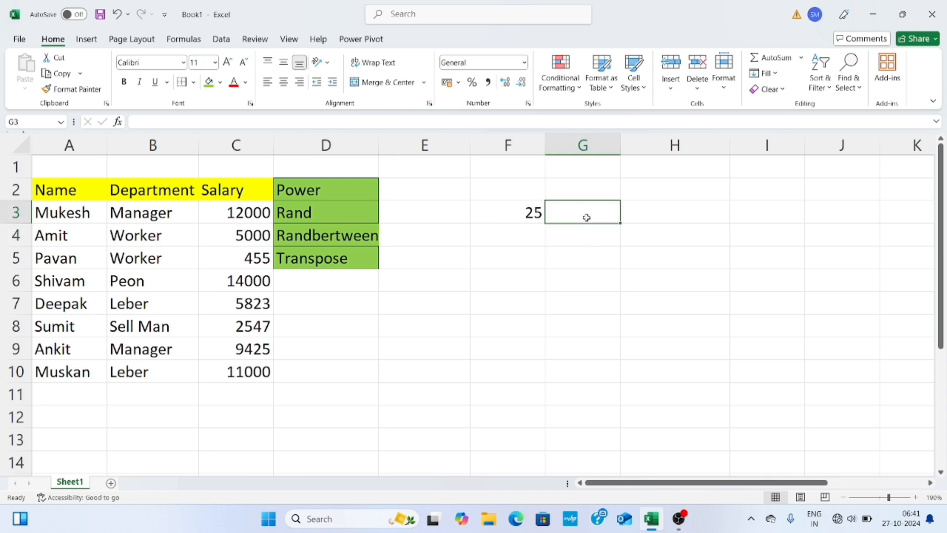
pyautogui.write('=p')
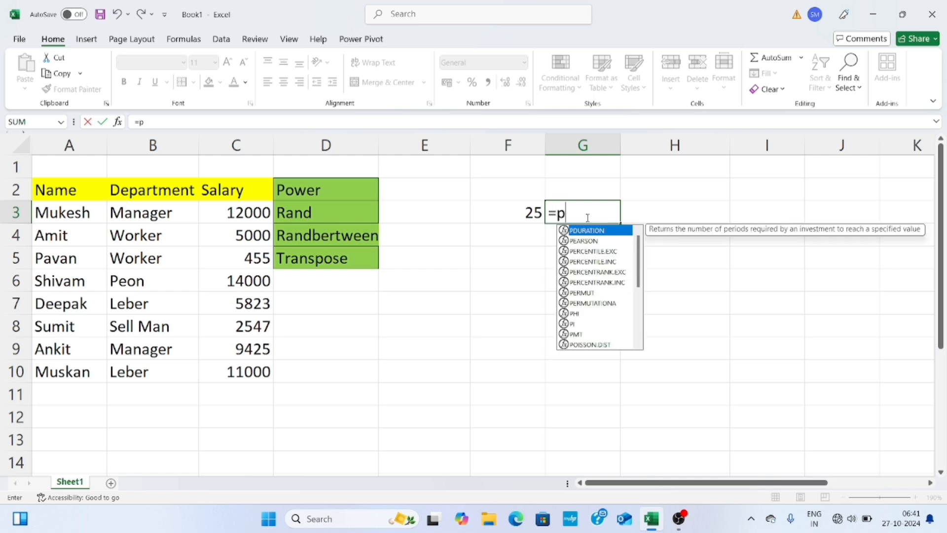
pyautogui.write('ower')
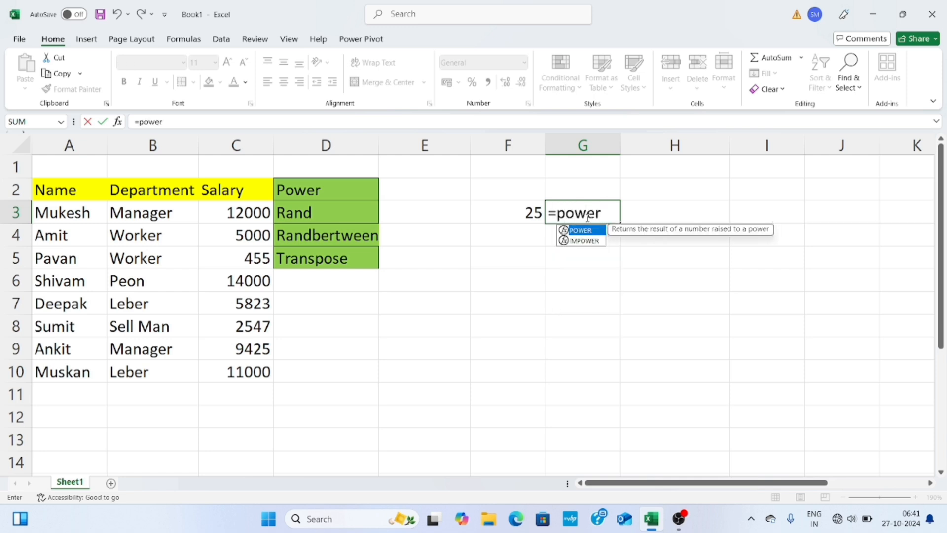
pyautogui.press('Tab')
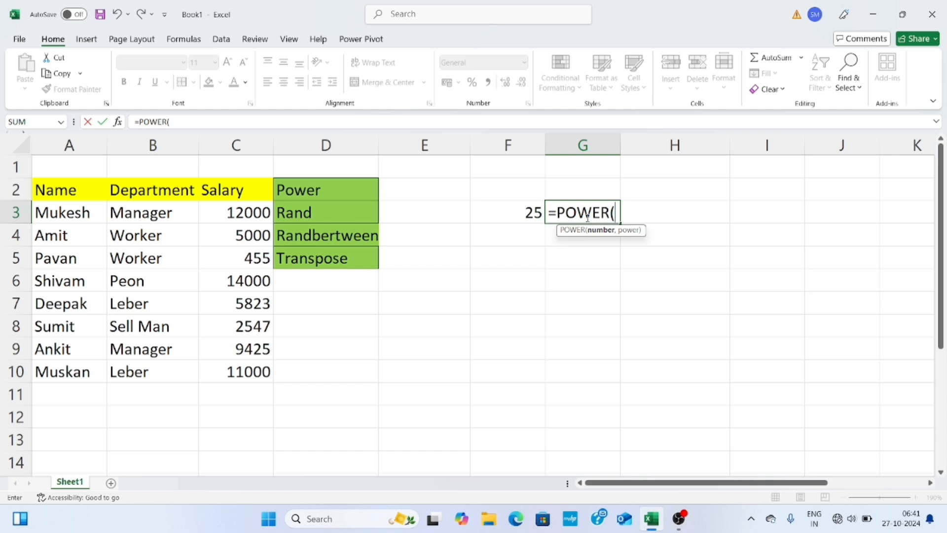
pyautogui.write('10,')
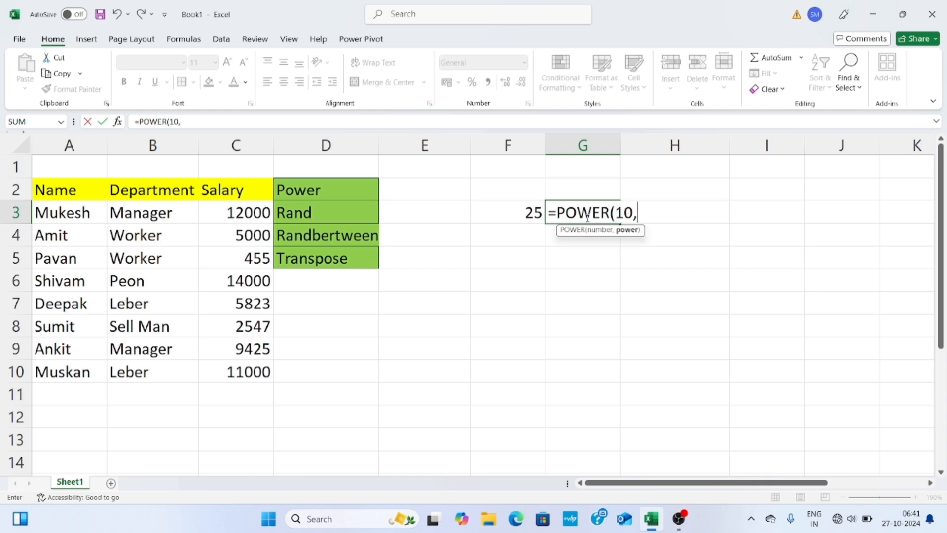
pyautogui.write('2)')
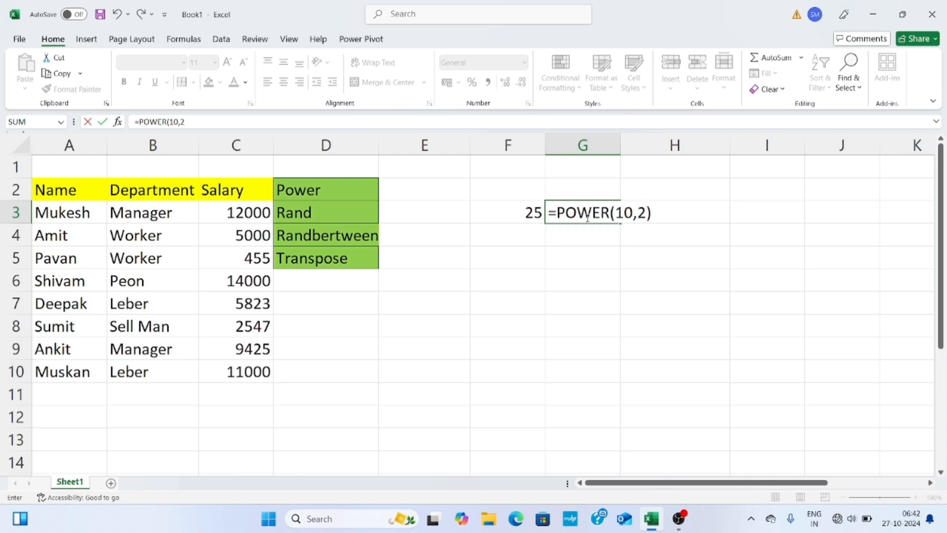
pyautogui.press('Return')
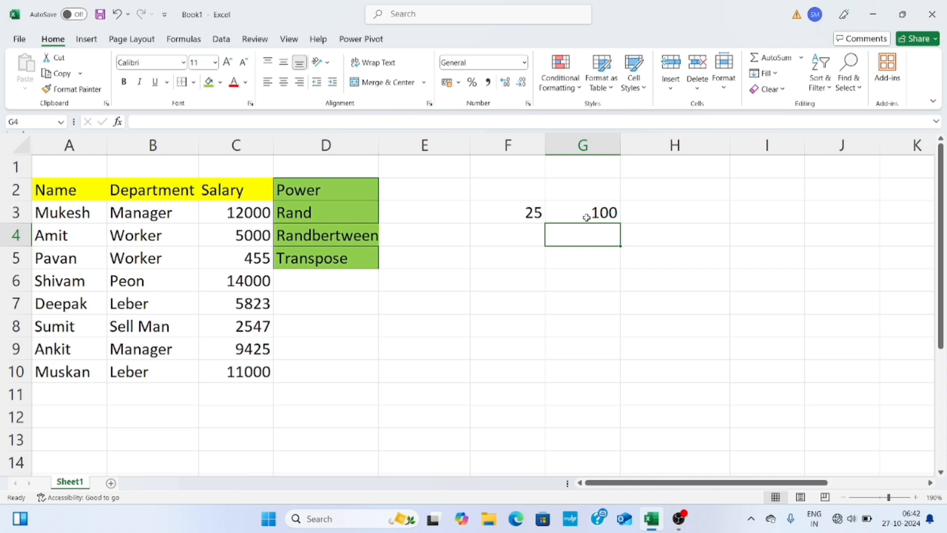
# Step: Enter the formula =RAND() in cell F4 to generate a random decimal number
pyautogui.click(515, 241)
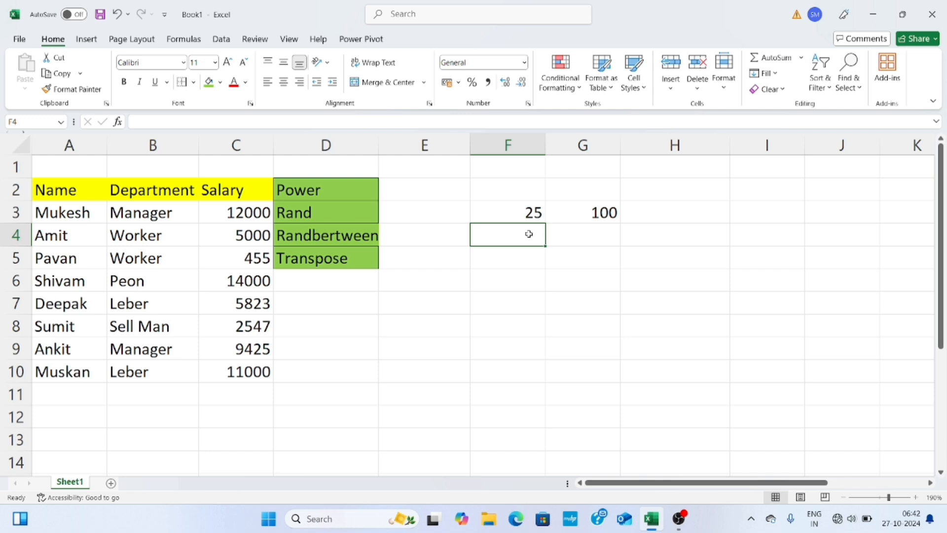
pyautogui.write('=')
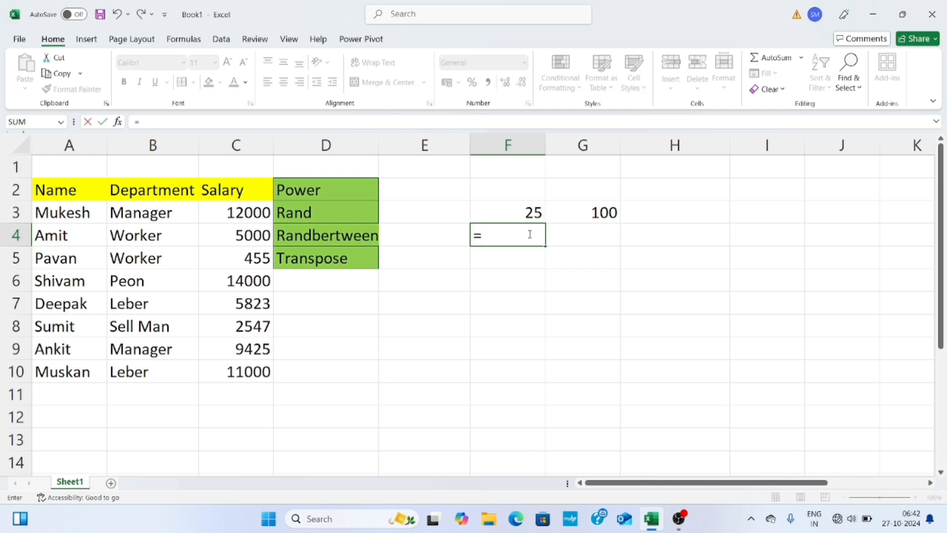
pyautogui.write('rand')
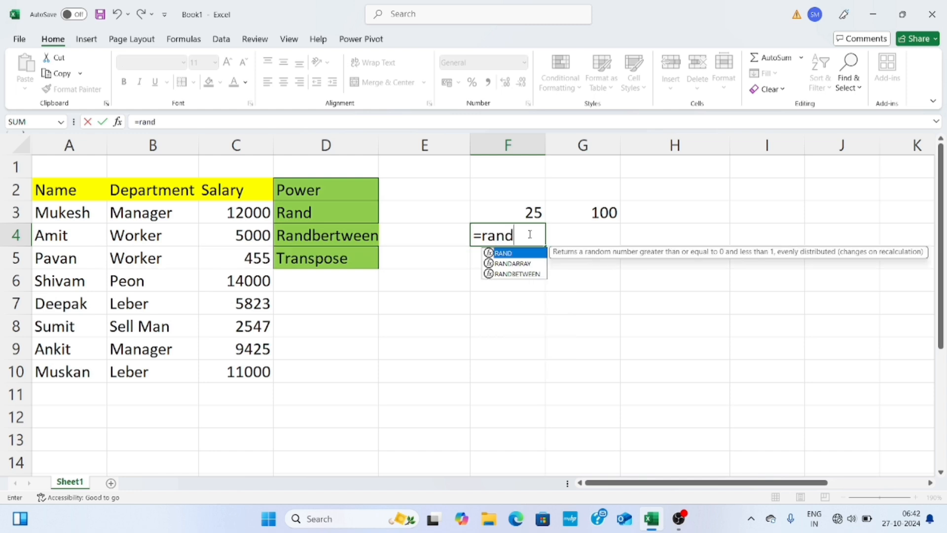
pyautogui.press('Tab')
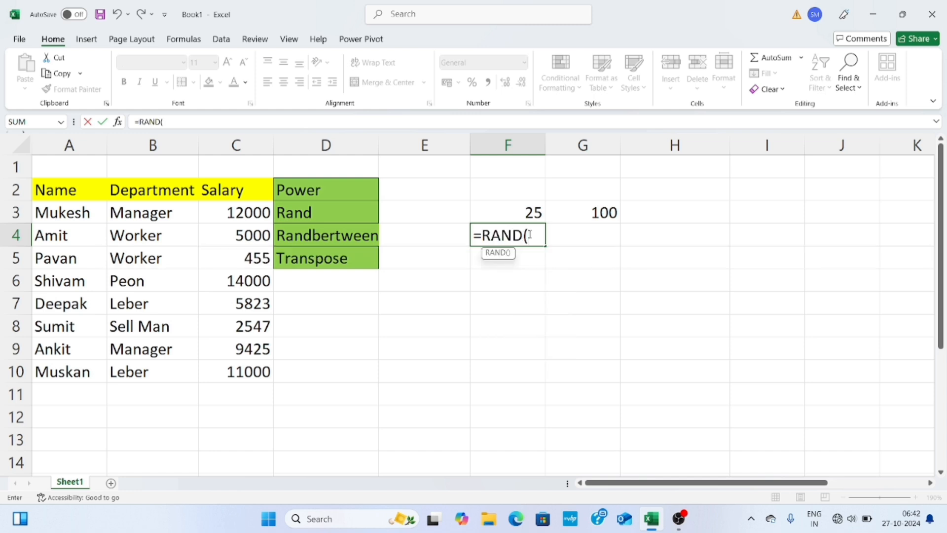
pyautogui.write(')')
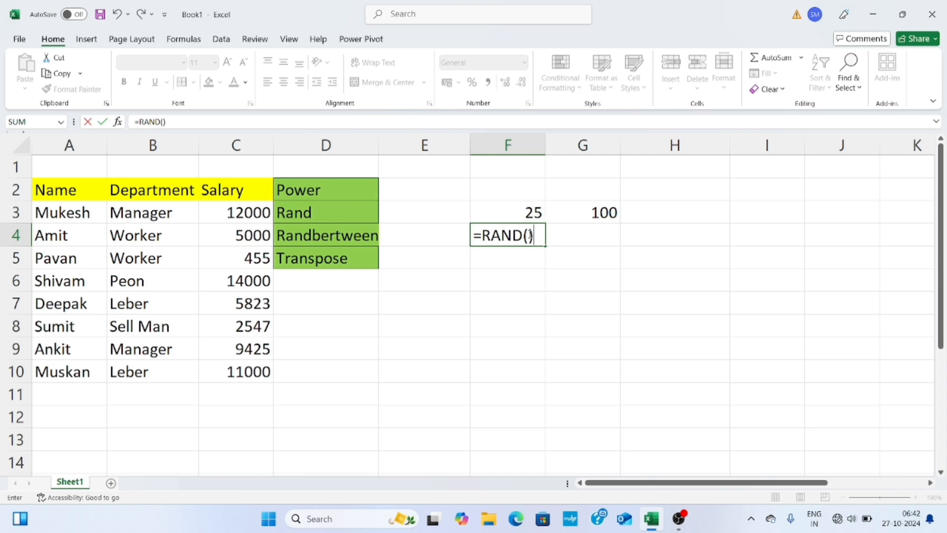
pyautogui.press('Return')
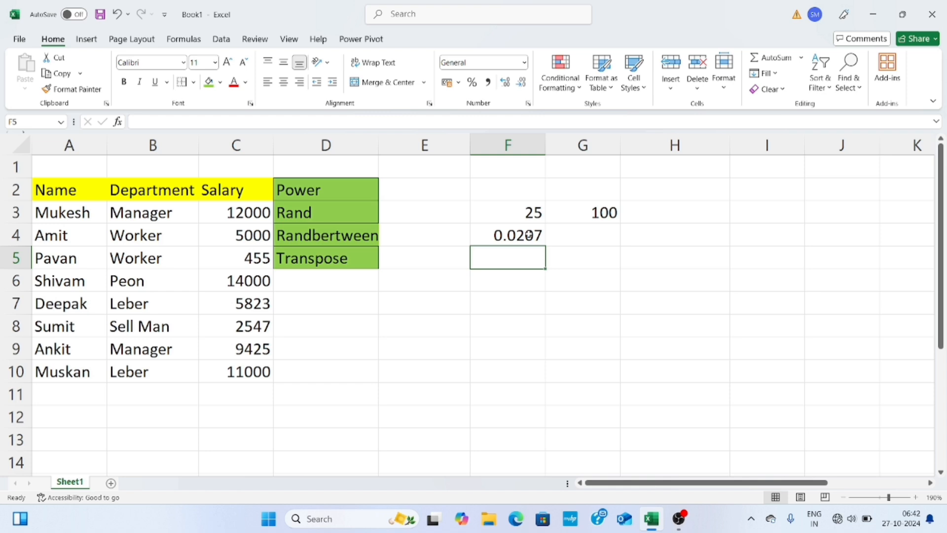
# Step: Fill the RAND formula from F4 down to row 13 and across to column I, covering F4:I13
pyautogui.click(528, 236)
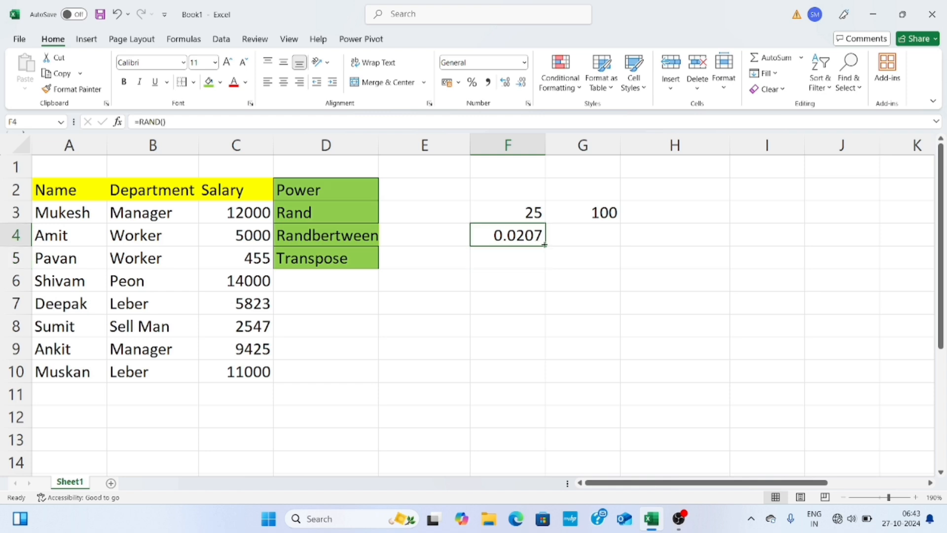
pyautogui.moveTo(543, 247); pyautogui.dragTo(558, 440)
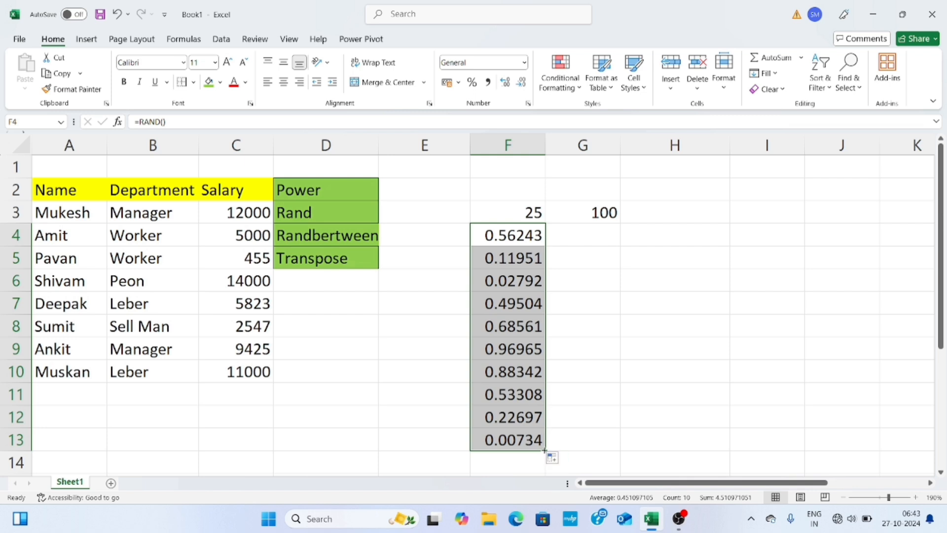
pyautogui.moveTo(544, 450); pyautogui.dragTo(778, 447)
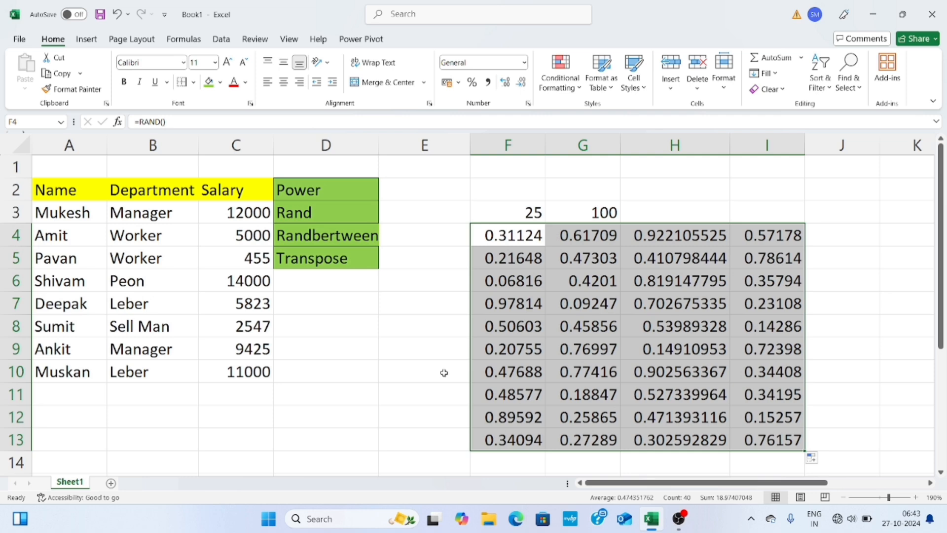
pyautogui.scroll(-1, 443, 372)
pyautogui.click(441, 379)
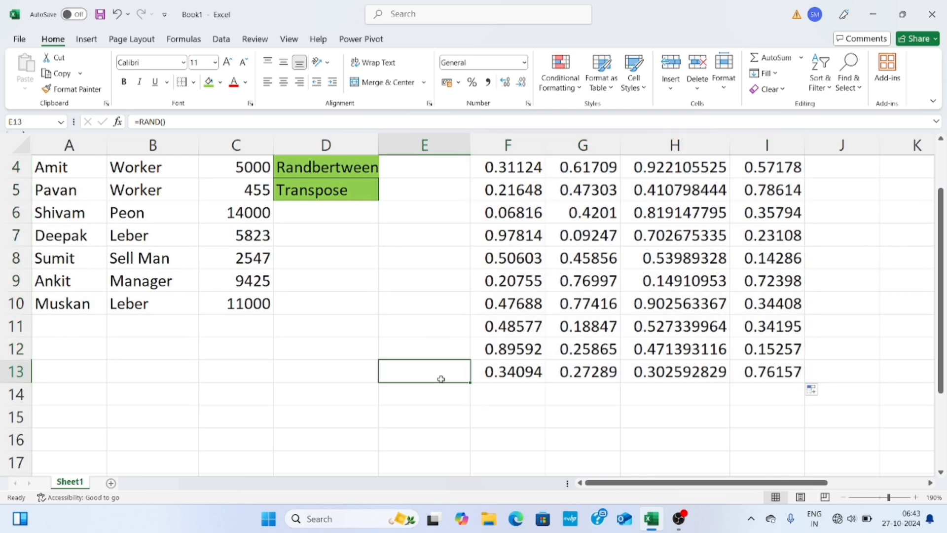
# Step: Enter the formula =RANDBETWEEN(100,200) in cell D14 to generate a random whole number in that range
pyautogui.click(338, 396)
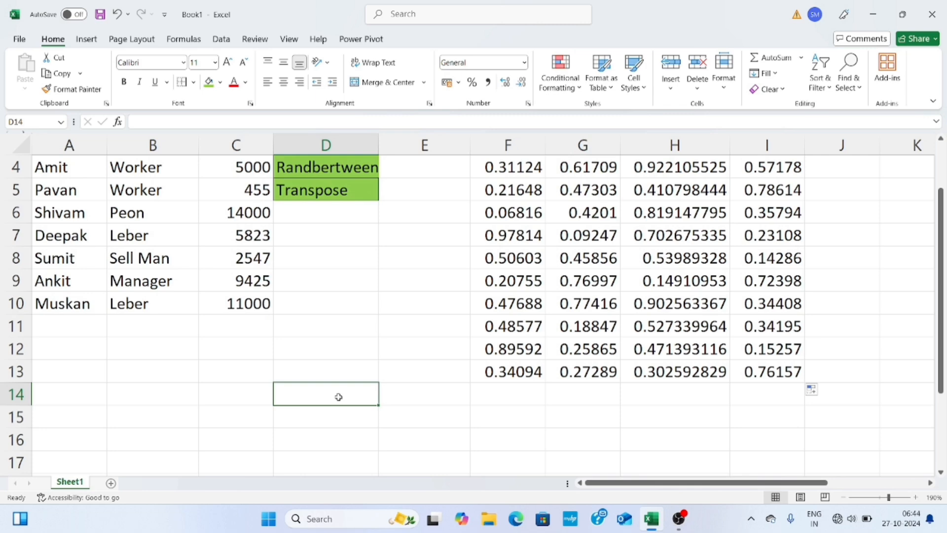
pyautogui.write('=')
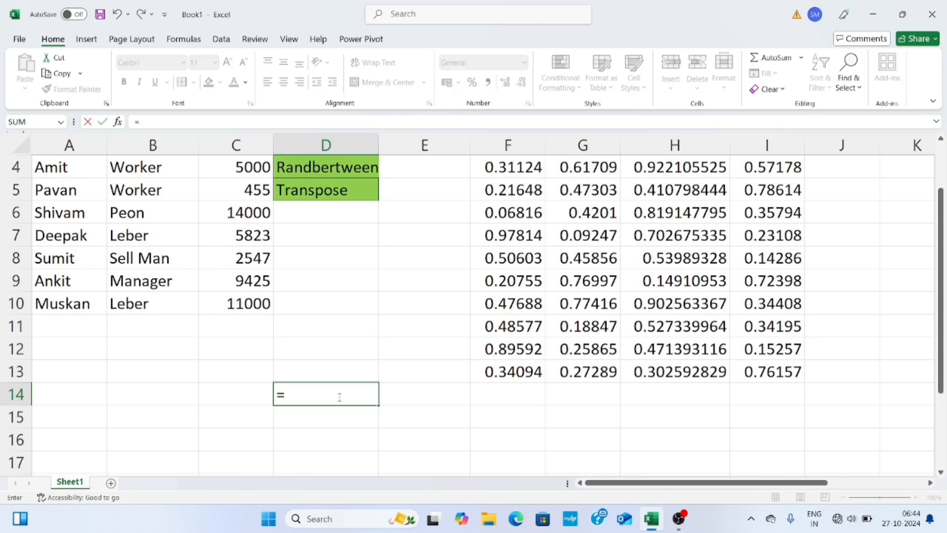
pyautogui.write('rand')
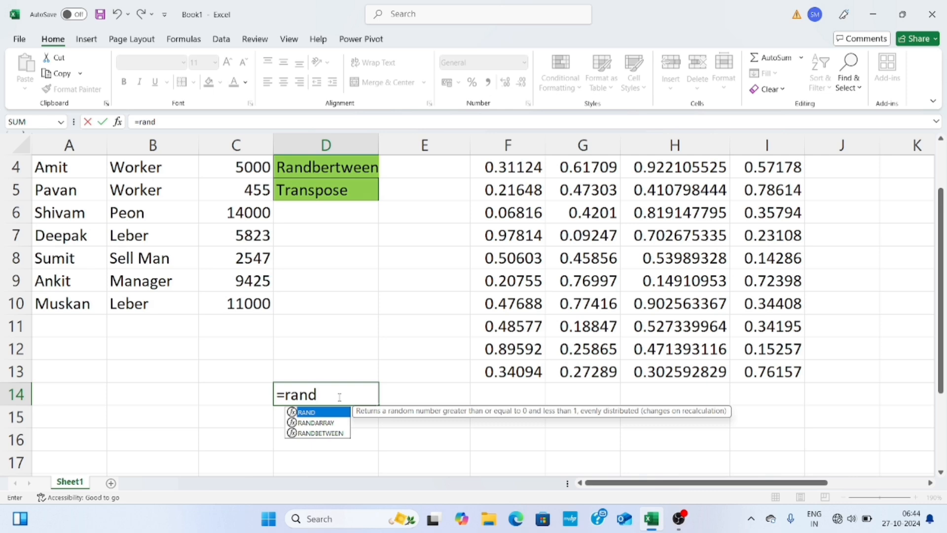
pyautogui.write('n')
pyautogui.press('BackSpace')
pyautogui.write('b')
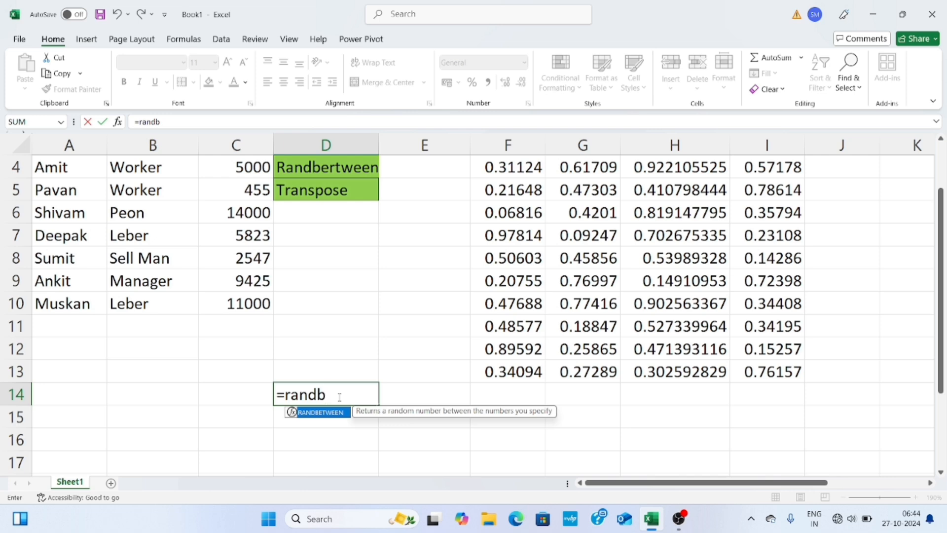
pyautogui.press('Tab')
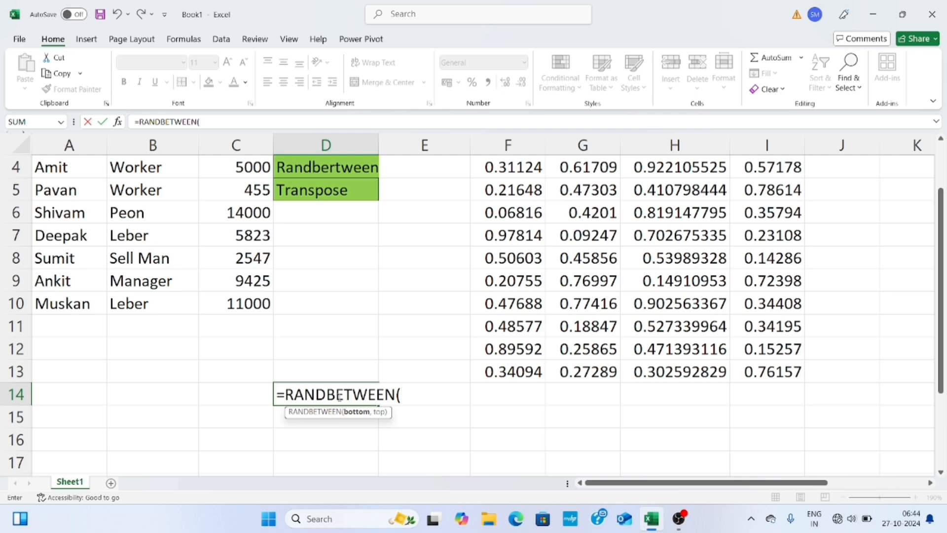
pyautogui.write('100,')
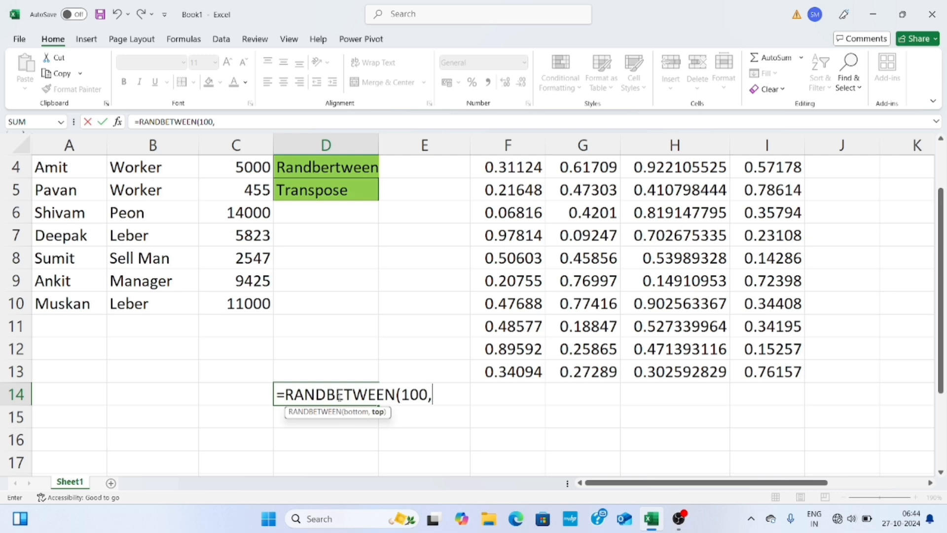
pyautogui.write('200)')
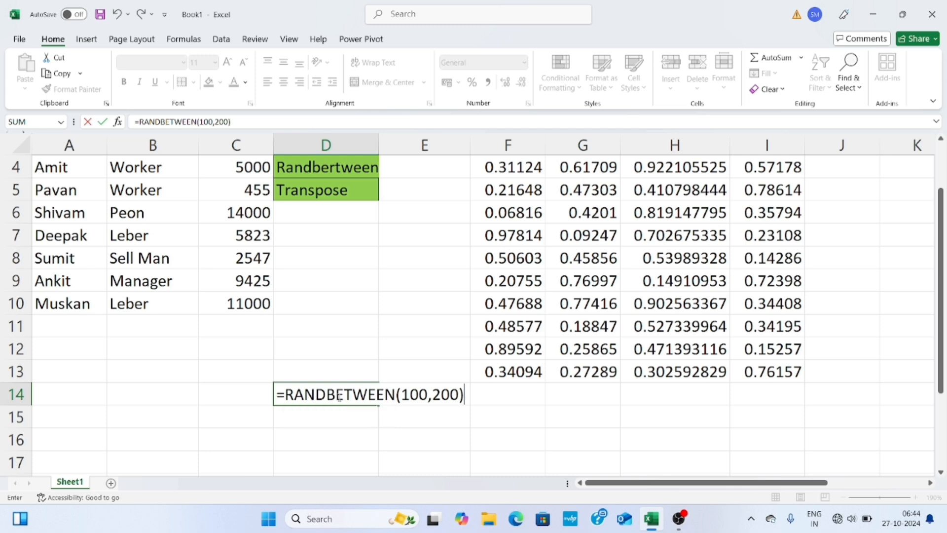
pyautogui.press('Return')
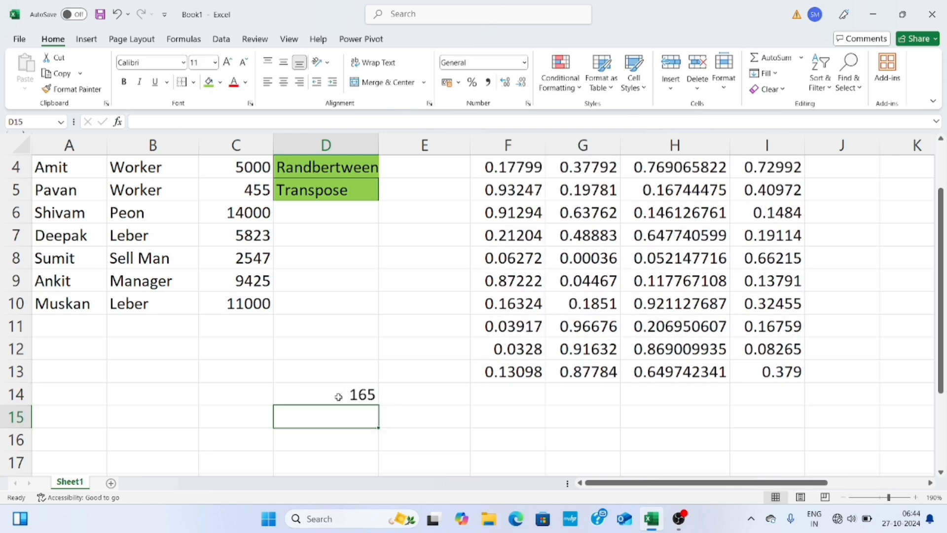
# Step: Fill the RANDBETWEEN formula from D14 down to D20
pyautogui.click(338, 396)
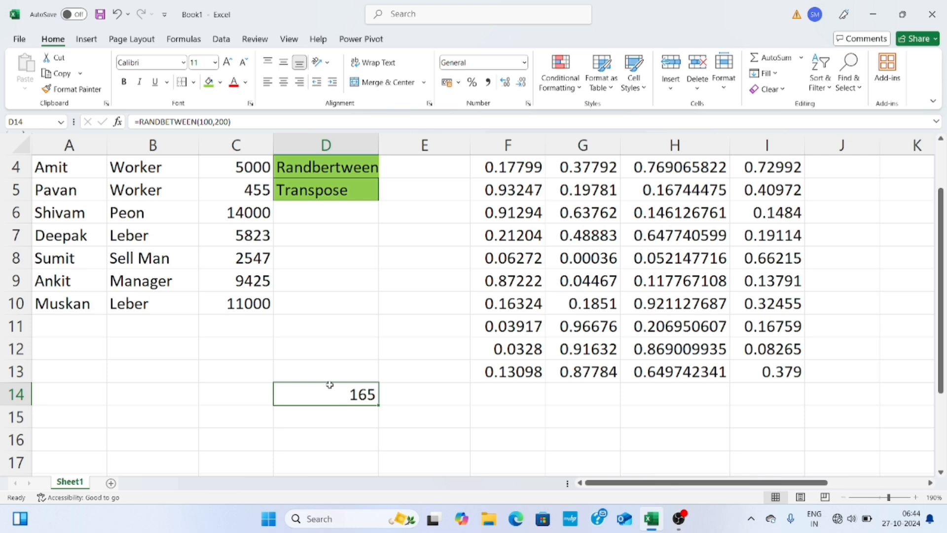
pyautogui.scroll(-1, 333, 389)
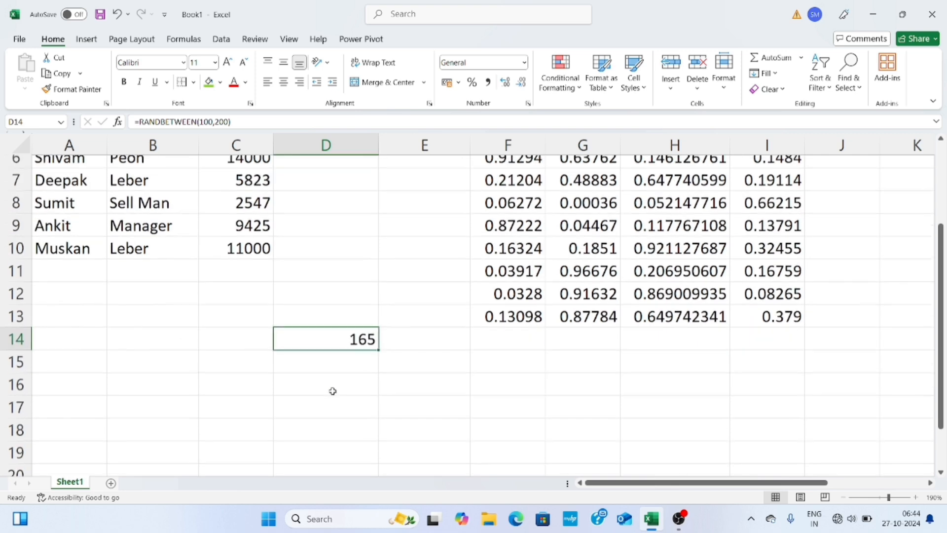
pyautogui.moveTo(381, 339); pyautogui.dragTo(380, 469)
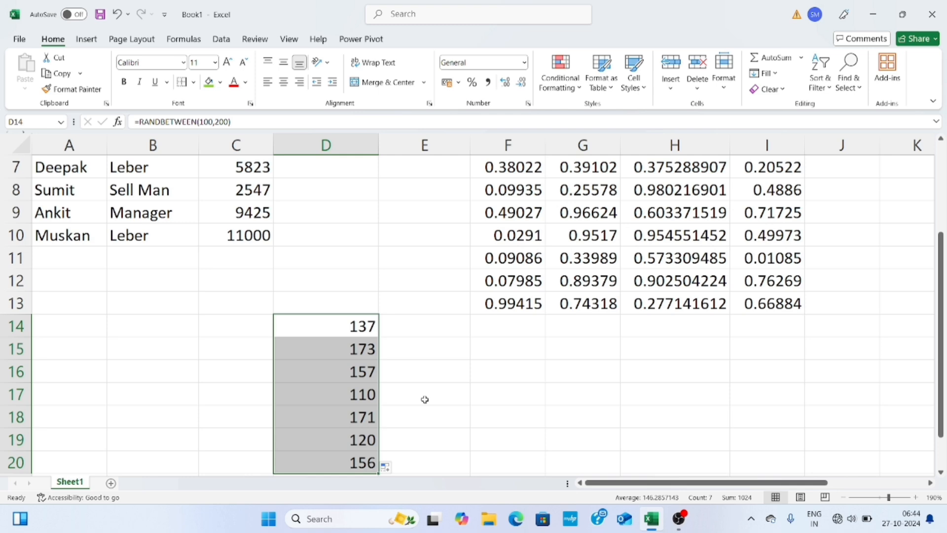
# Step: Enter the month headers Jan, Feb and Mar in cells F15, G15 and H15
pyautogui.click(506, 350)
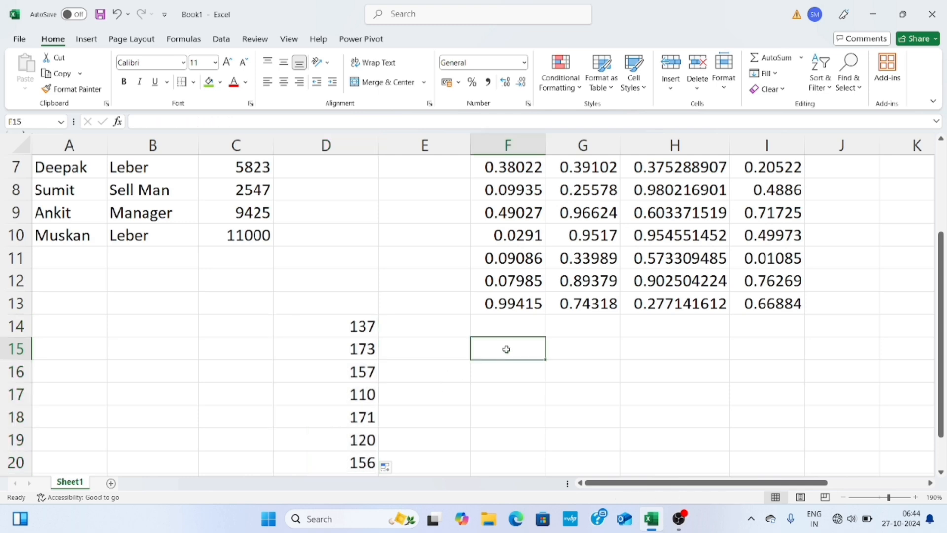
pyautogui.write('ja')
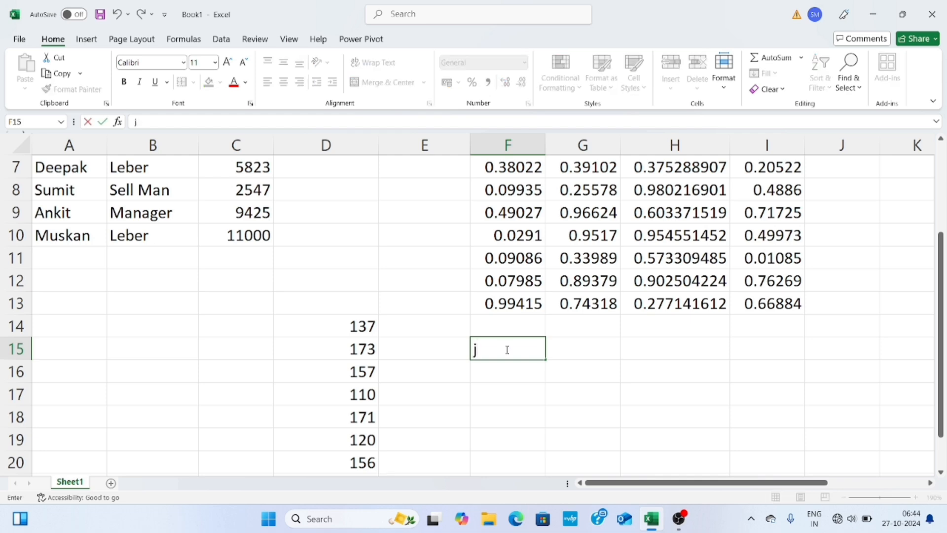
pyautogui.press('BackSpace')
pyautogui.press('BackSpace')
pyautogui.write('Jan')
pyautogui.click(571, 349)
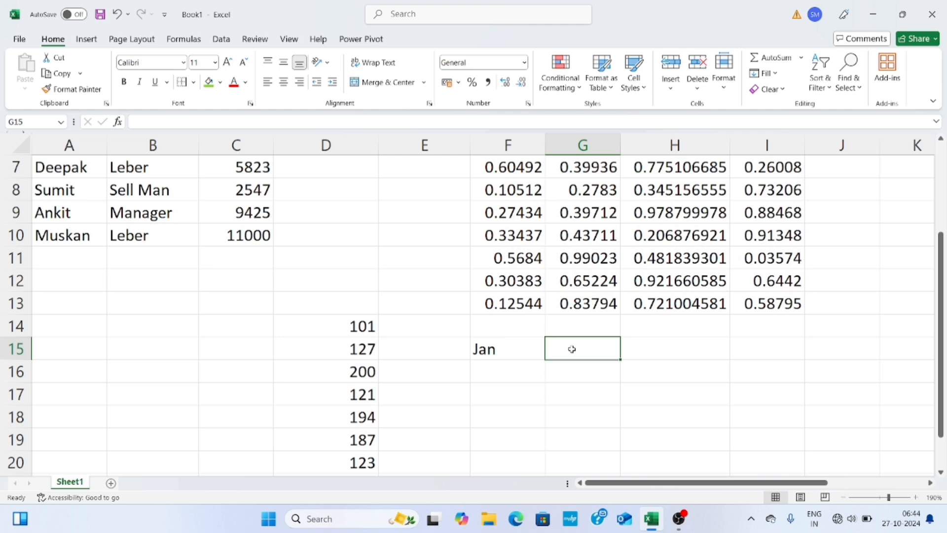
pyautogui.write('Feb')
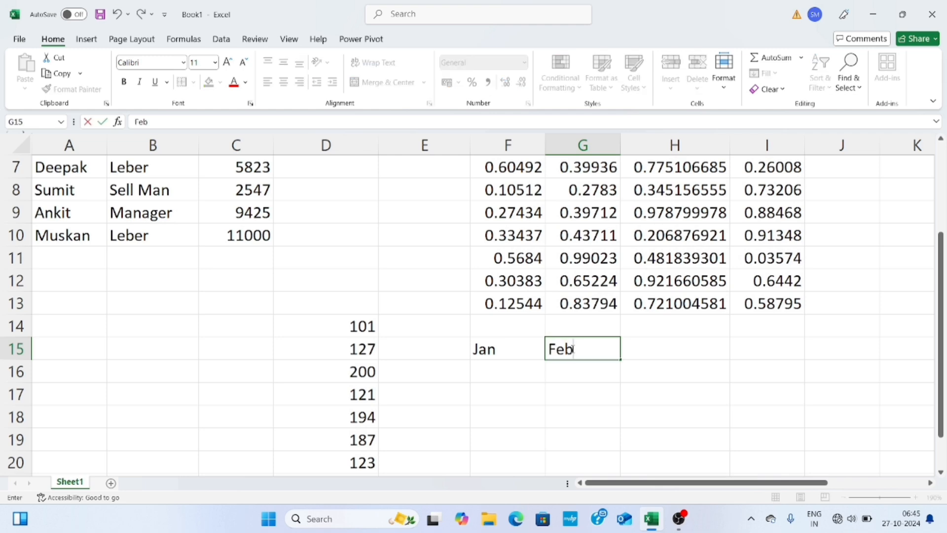
pyautogui.click(673, 346)
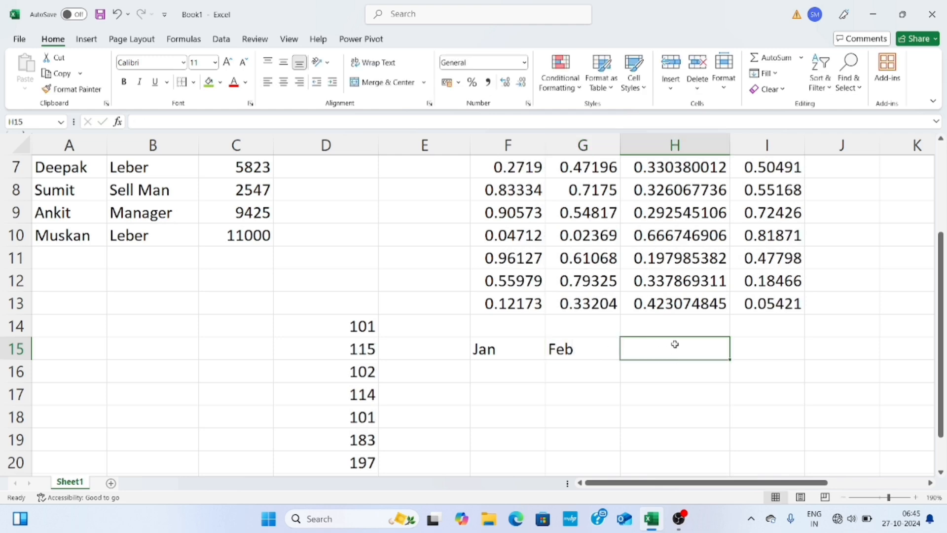
pyautogui.write('Mar')
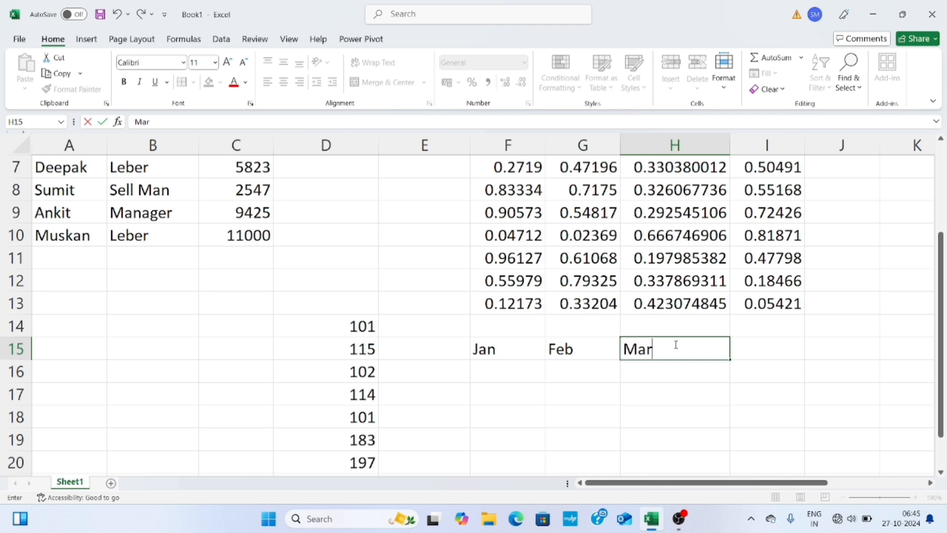
pyautogui.press('Return')
# Step: Enter the formula =RANDBETWEEN(5000,10000) in cell F16 below the Jan header
pyautogui.scroll(-1, 519, 304)
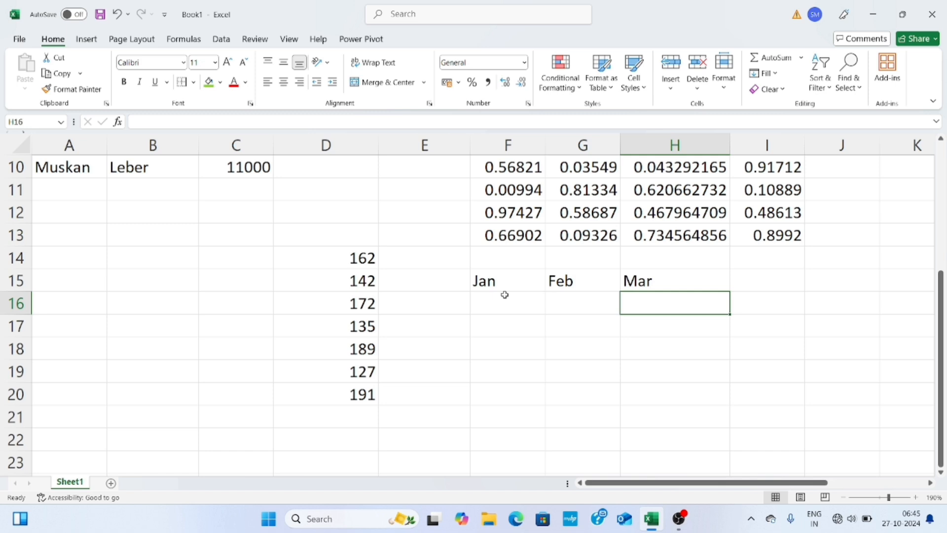
pyautogui.click(496, 305)
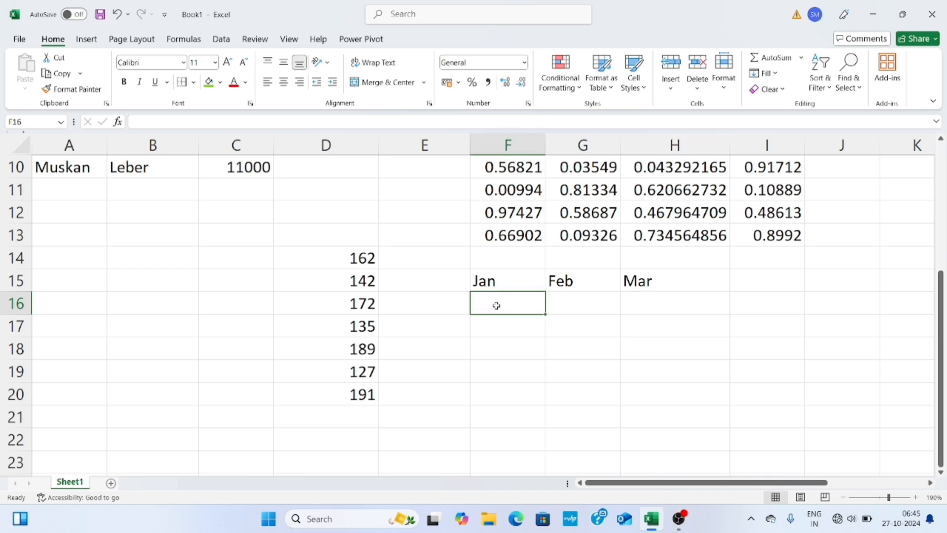
pyautogui.write('=')
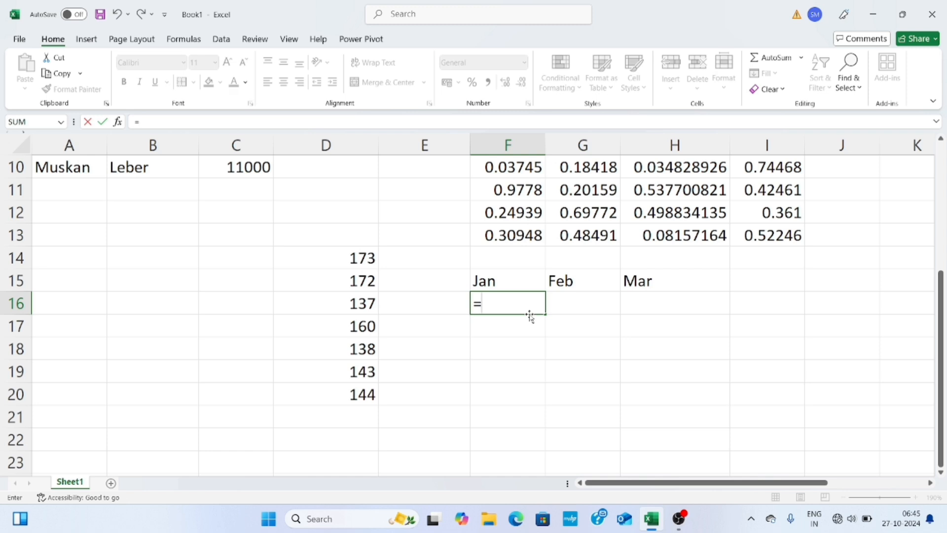
pyautogui.write('rand')
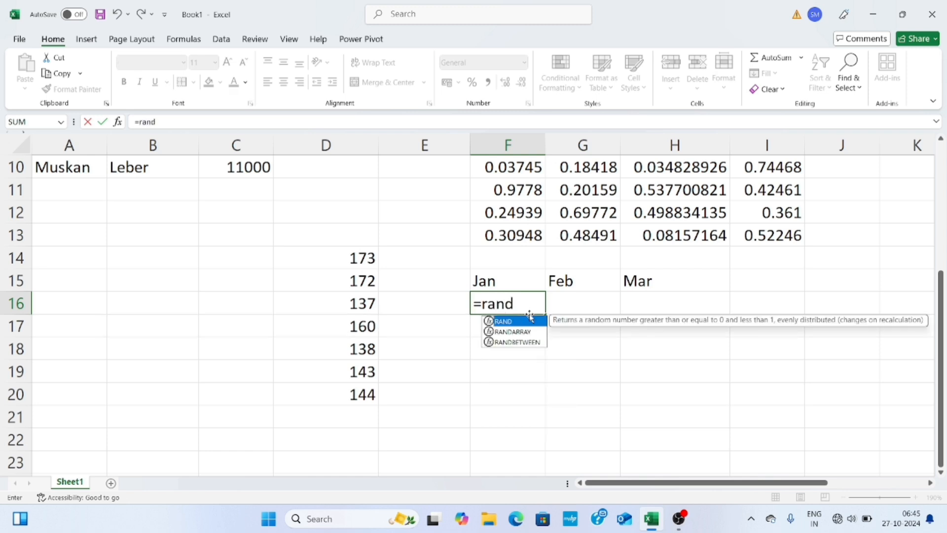
pyautogui.press('Down')
pyautogui.press('Down')
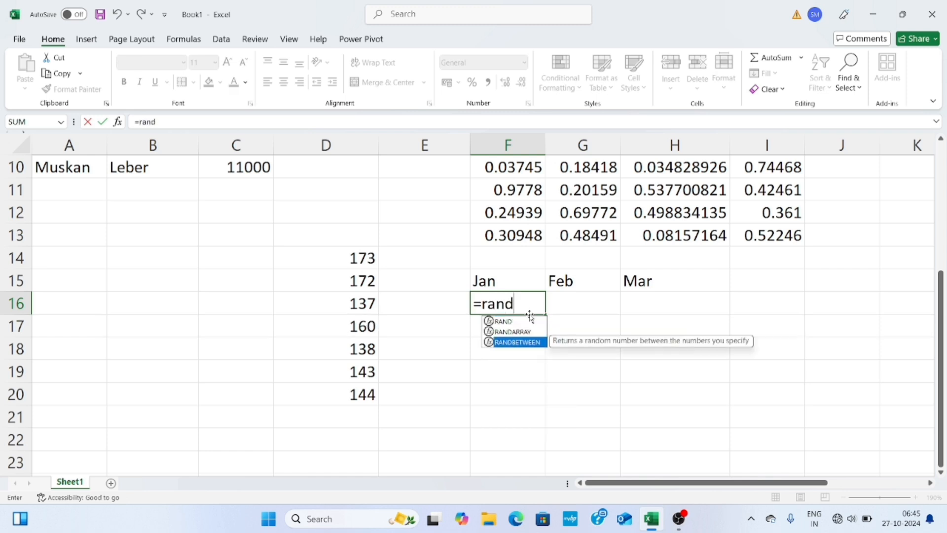
pyautogui.press('Tab')
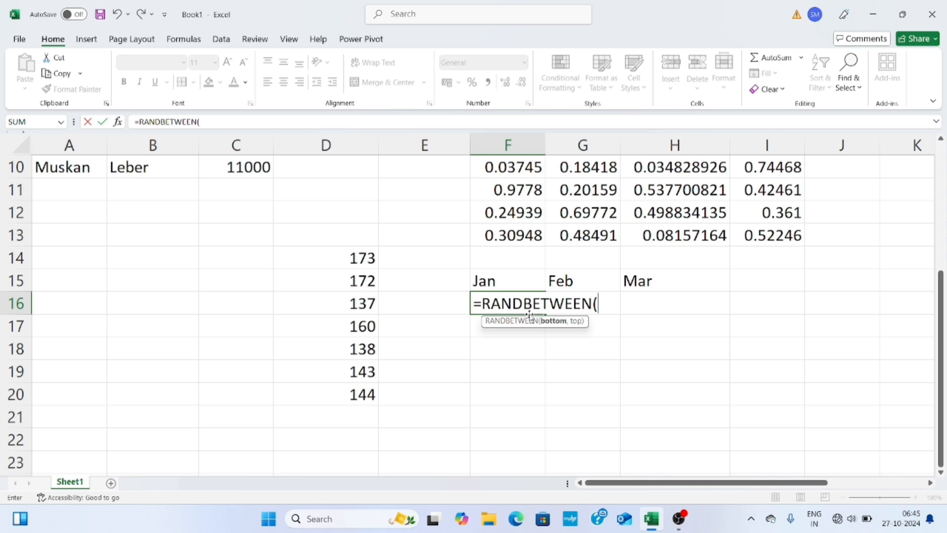
pyautogui.write('5000,')
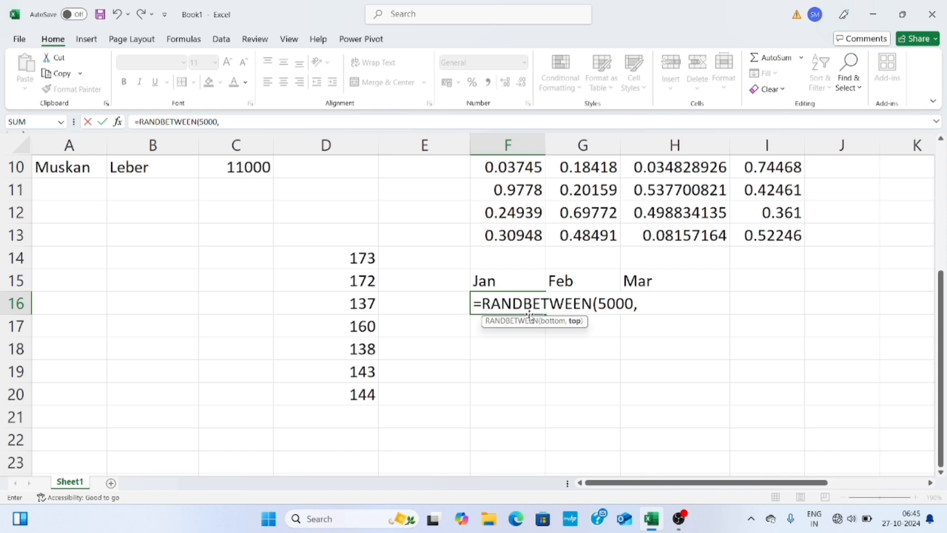
pyautogui.write('10000')
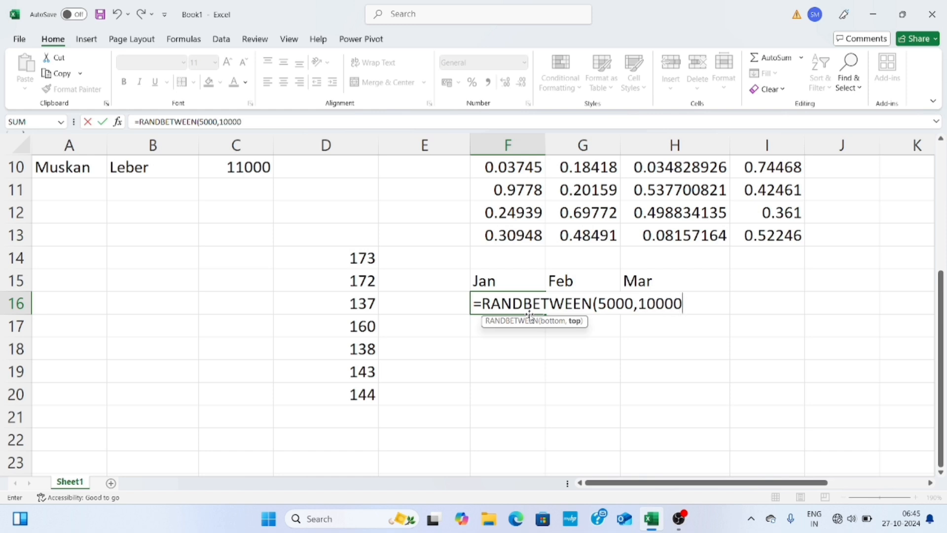
pyautogui.write(')')
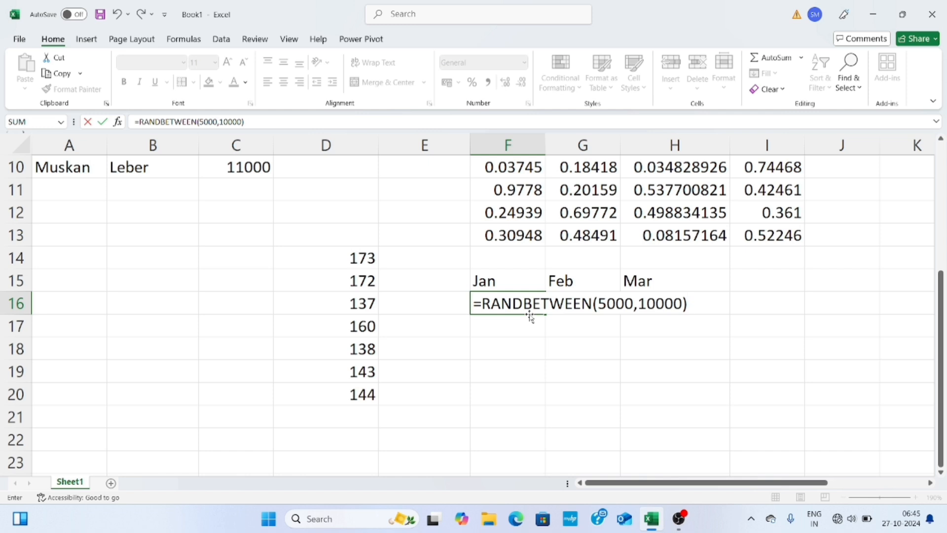
pyautogui.press('Return')
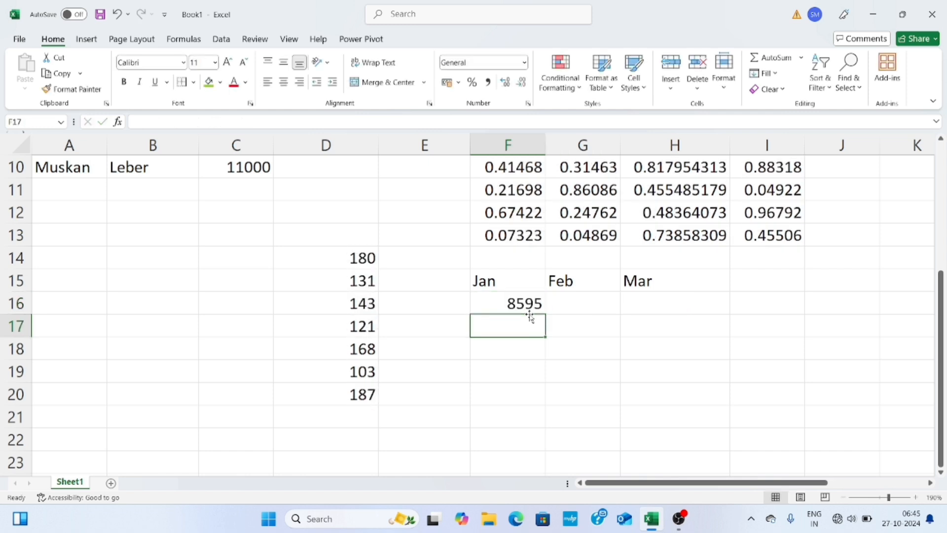
# Step: Fill the RANDBETWEEN formula from F16 across to column H and down to row 23, covering F16:H23
pyautogui.click(495, 303)
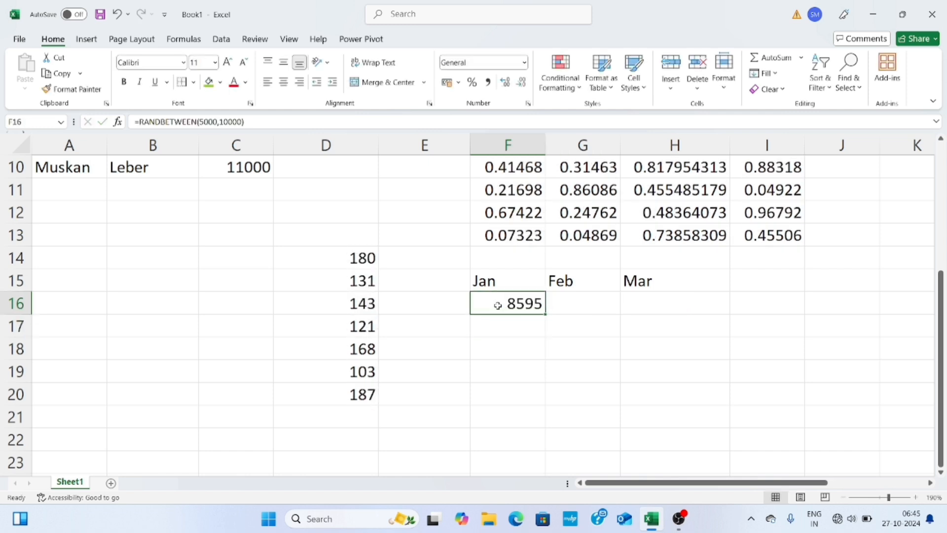
pyautogui.moveTo(545, 314); pyautogui.dragTo(689, 441)
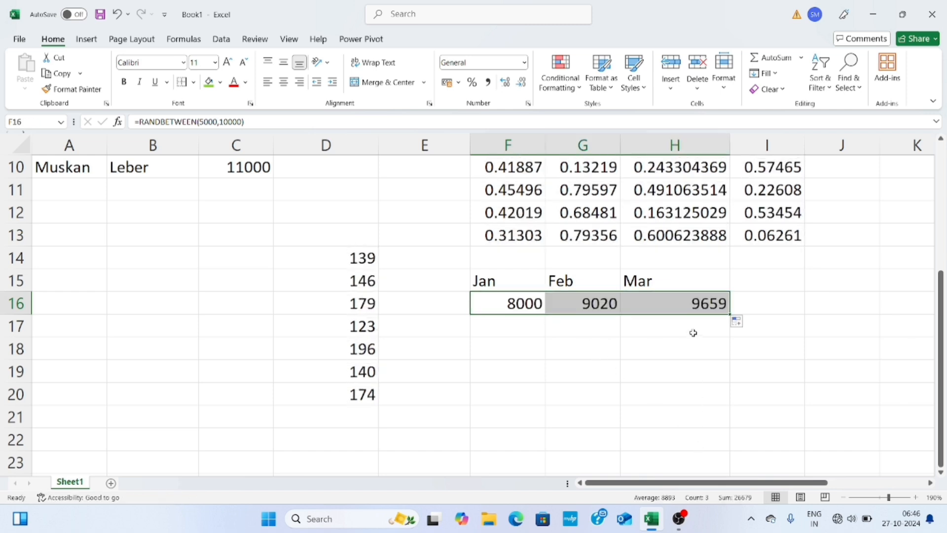
pyautogui.moveTo(730, 315); pyautogui.dragTo(733, 466)
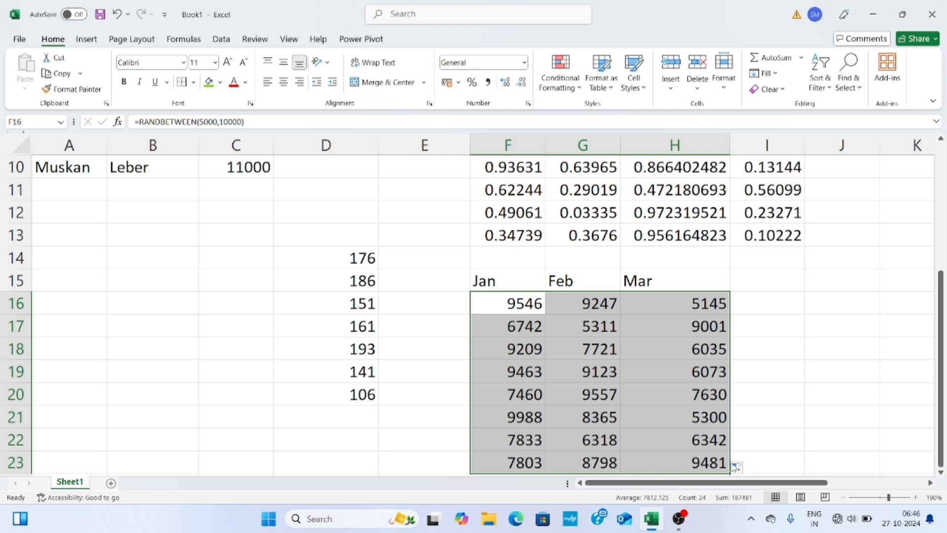
# Step: Clear the POWER and RAND example results from the range F3:J13
pyautogui.scroll(3, 294, 317)
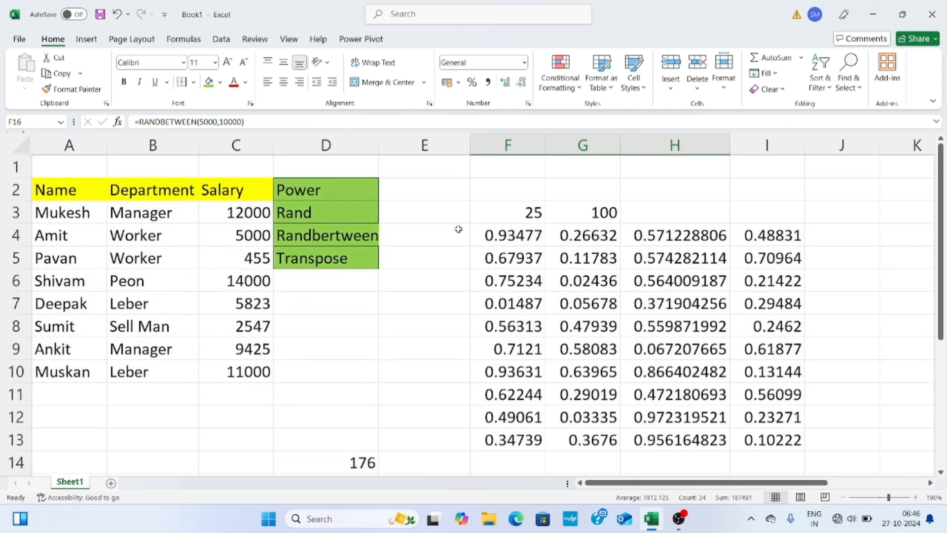
pyautogui.moveTo(478, 206); pyautogui.dragTo(809, 436)
pyautogui.press('Delete')
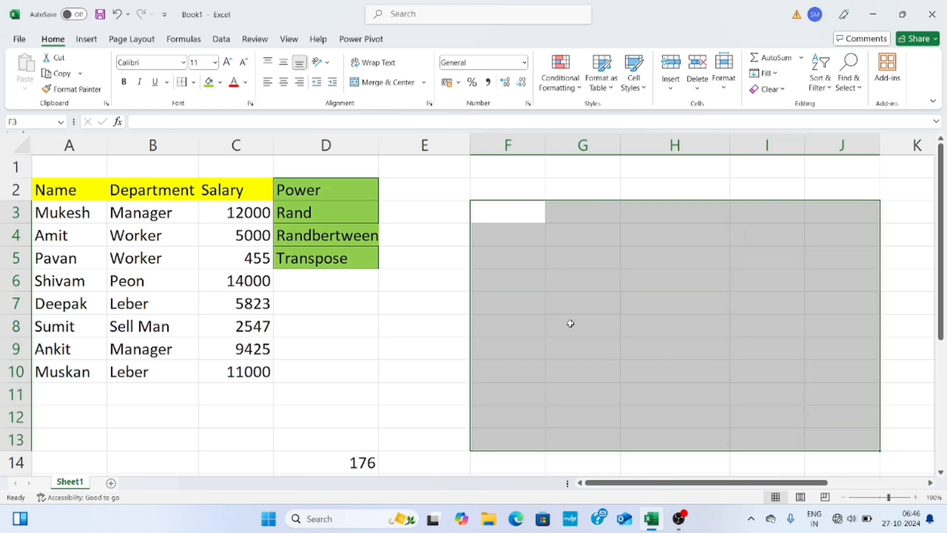
pyautogui.click(437, 249)
# Step: Clear the RANDBETWEEN examples and month headers from the range D14:H23
pyautogui.scroll(-5, 434, 244)
pyautogui.scroll(2, 401, 232)
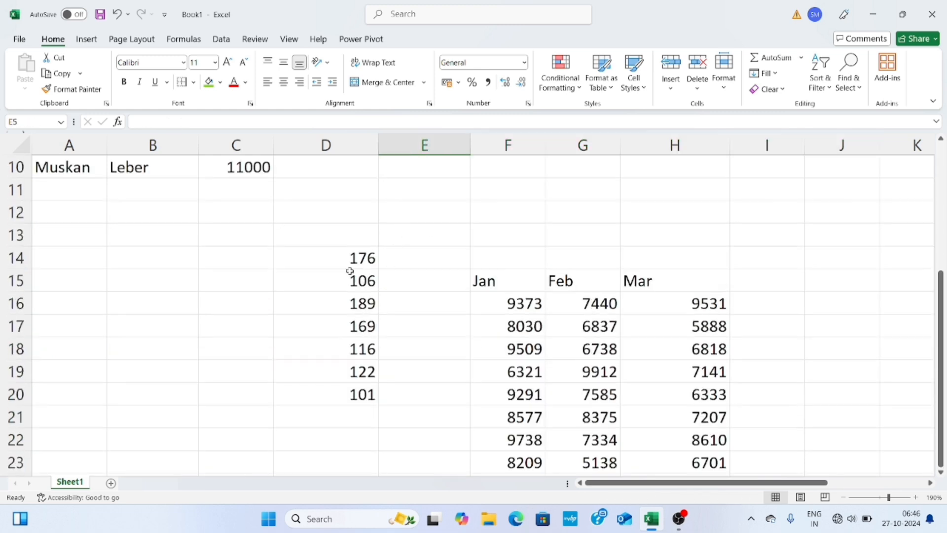
pyautogui.moveTo(339, 249); pyautogui.dragTo(715, 461)
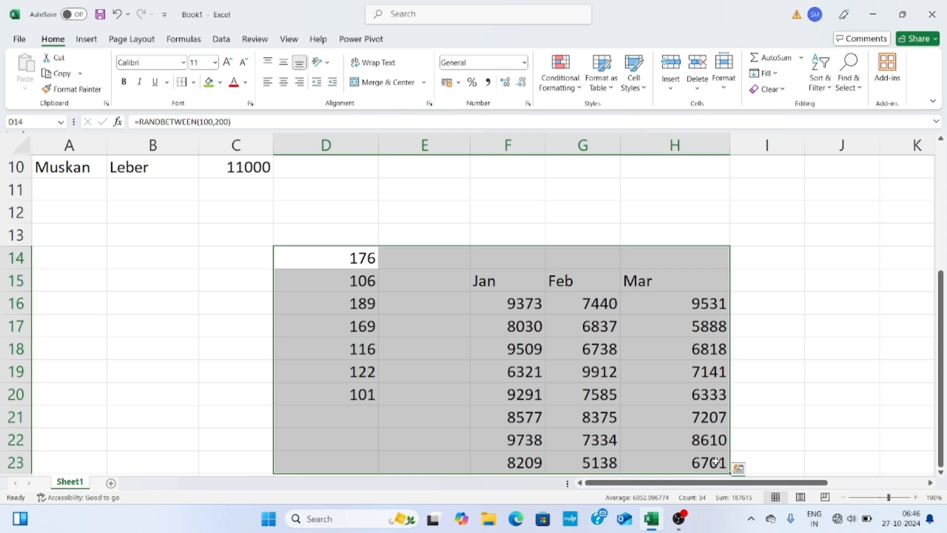
pyautogui.press('Delete')
pyautogui.click(804, 318)
pyautogui.scroll(3, 526, 247)
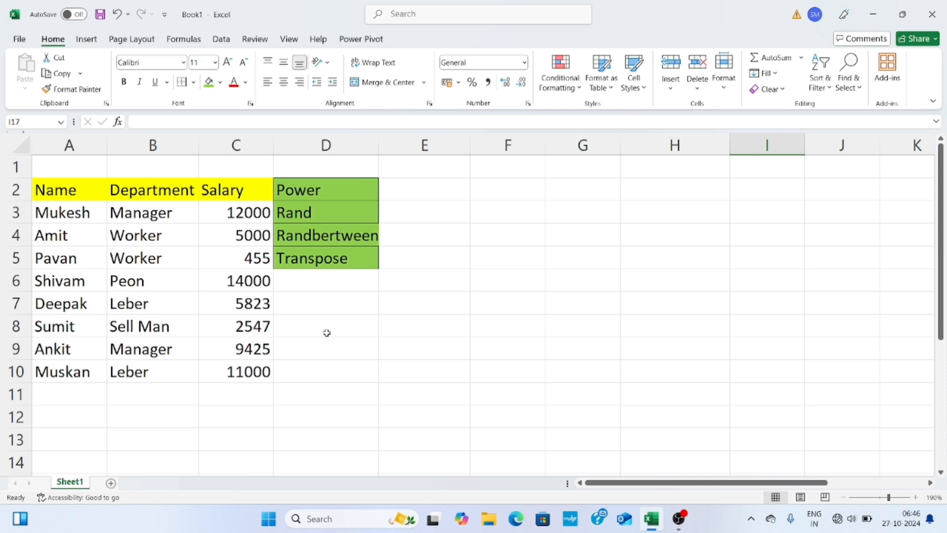
# Step: Enter the formula =TRANSPOSE(A2) in cell E7 and reselect that cell
pyautogui.click(402, 303)
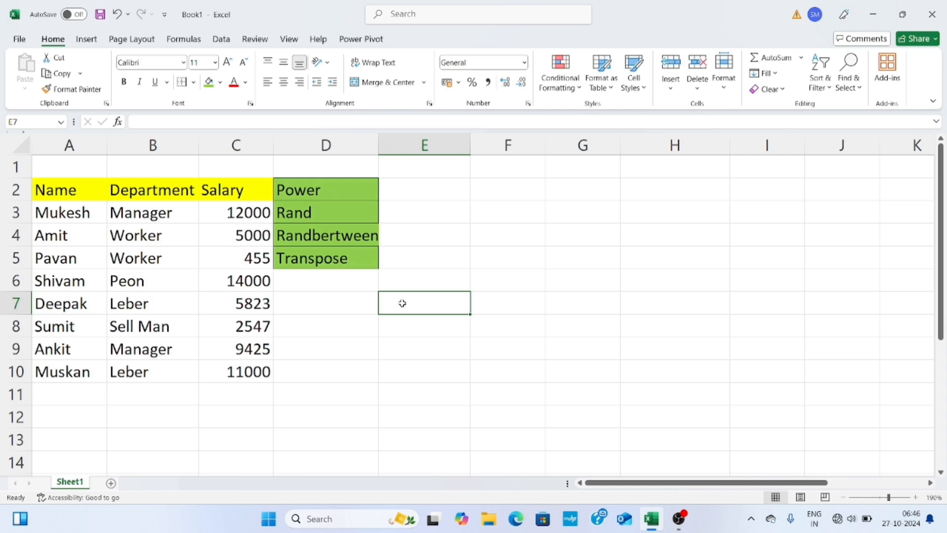
pyautogui.write('=')
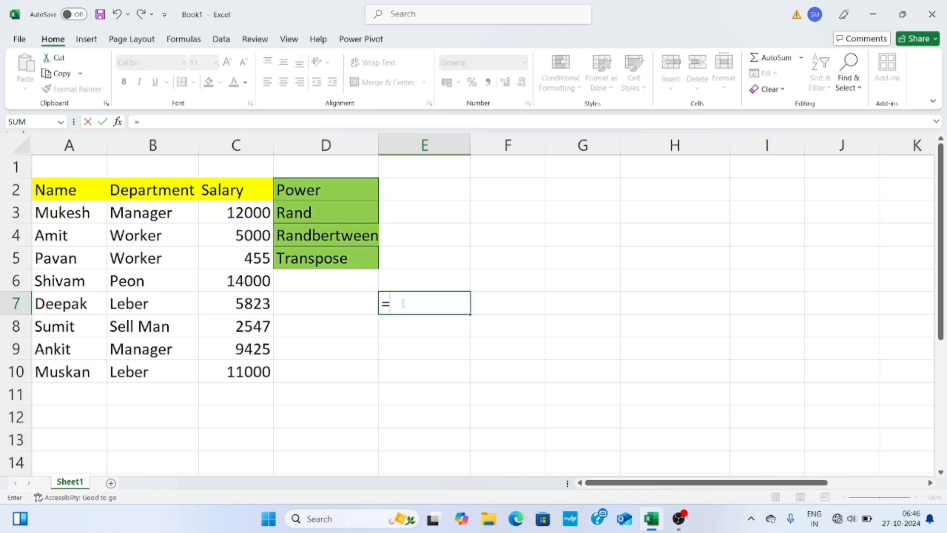
pyautogui.write('tran')
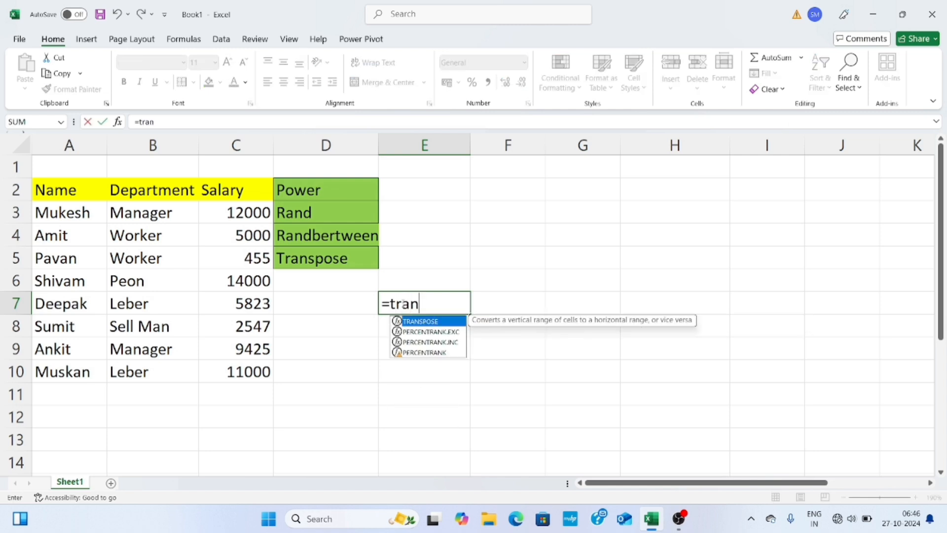
pyautogui.press('Down')
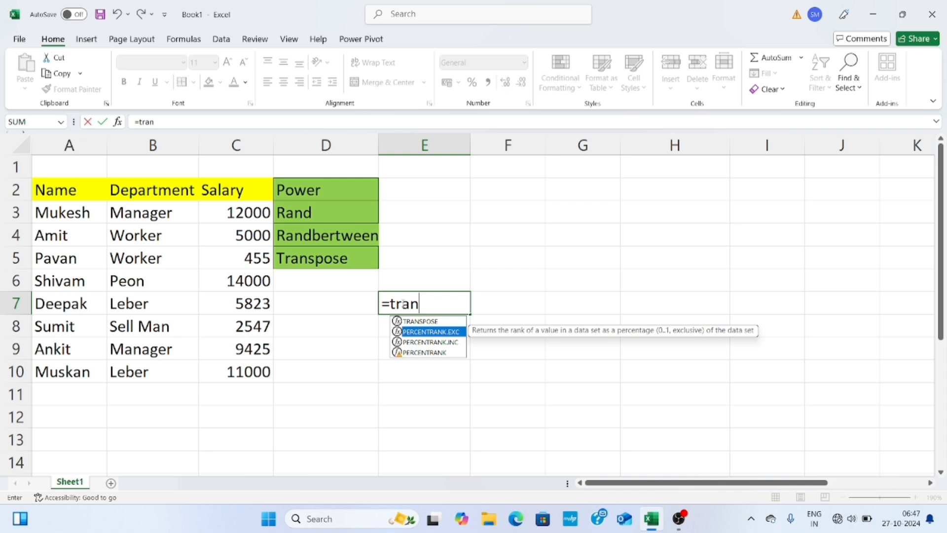
pyautogui.press('Up')
pyautogui.press('Tab')
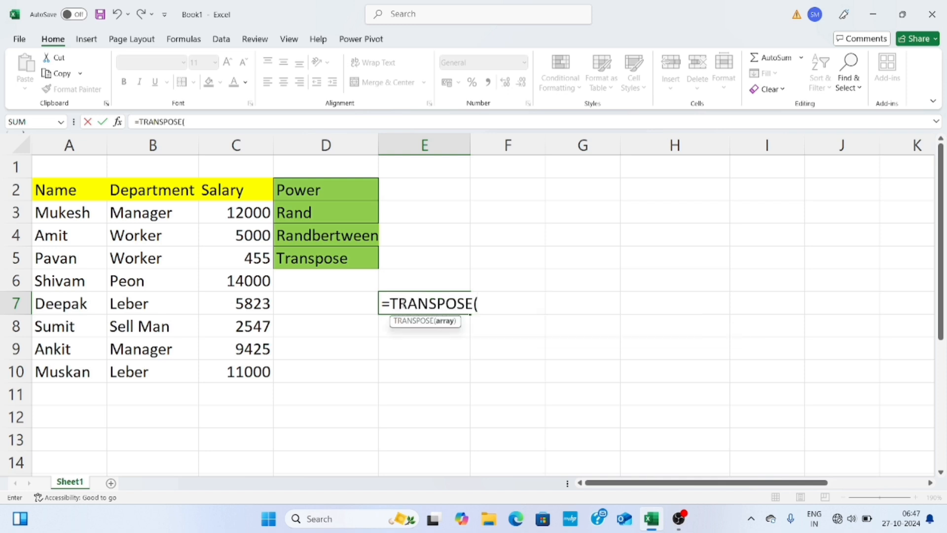
pyautogui.click(68, 189)
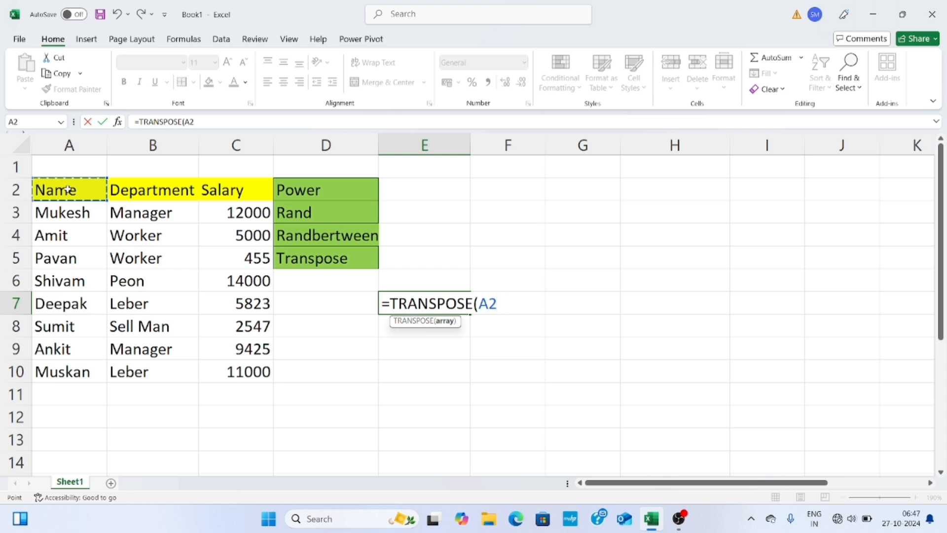
pyautogui.write(')')
pyautogui.press('Return')
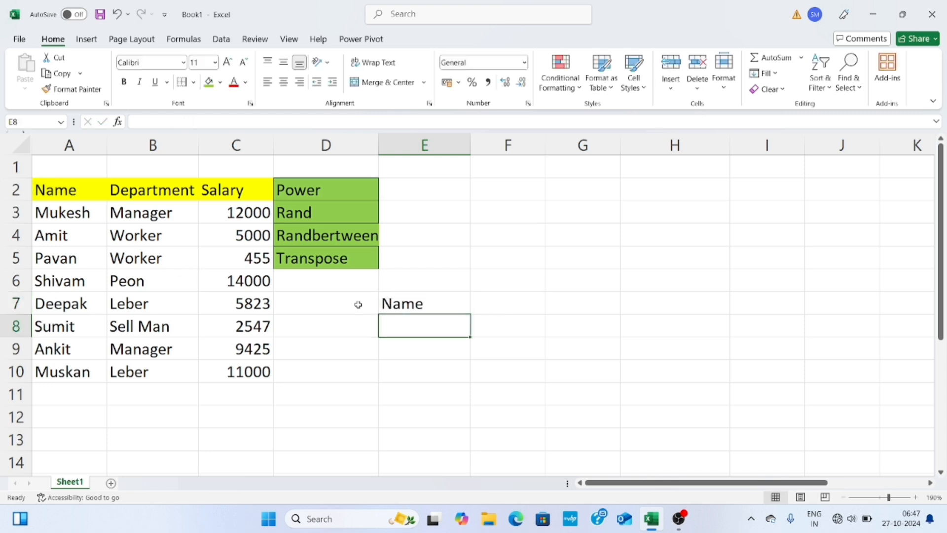
pyautogui.click(403, 304)
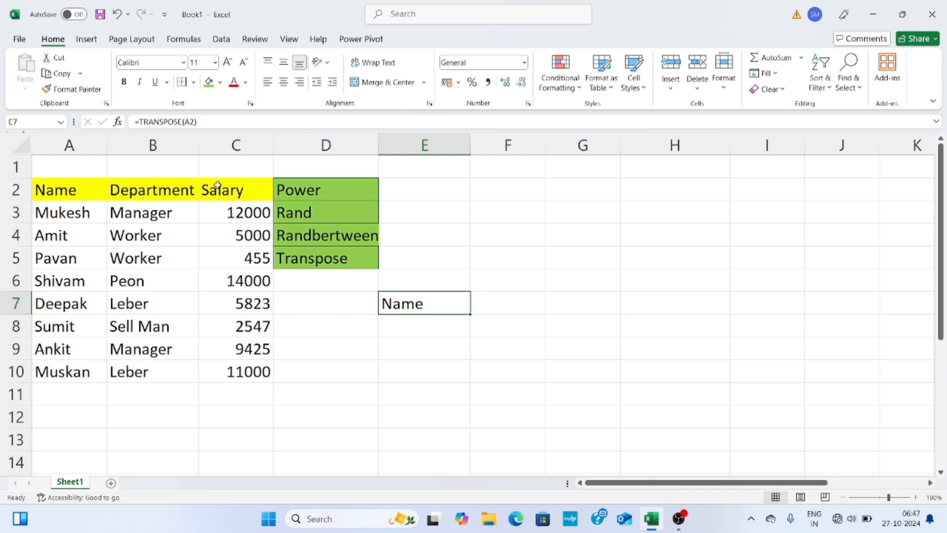
# Step: Clear the single-cell TRANSPOSE formula from cell E7
pyautogui.click(444, 345)
pyautogui.click(412, 307)
pyautogui.press('Delete')
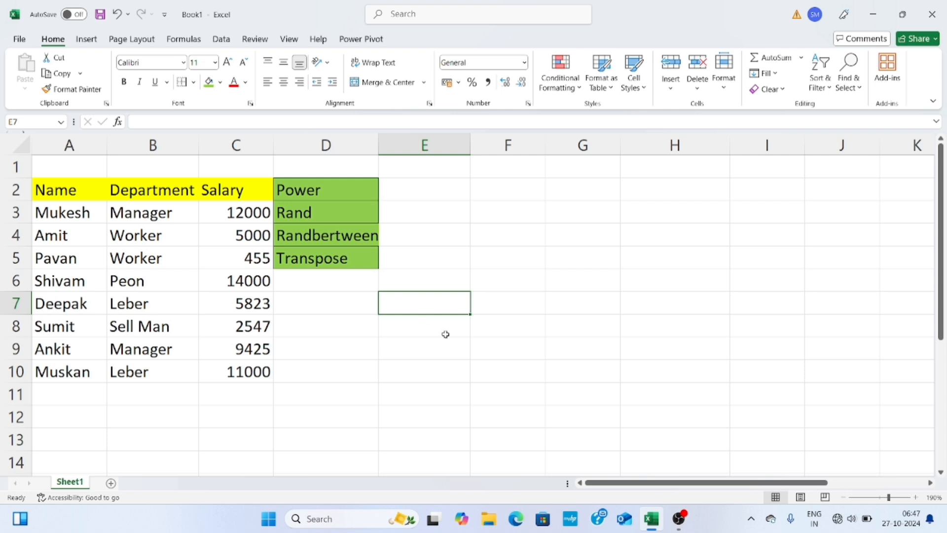
# Step: Enter =TRANSPOSE(A2:C2) as an array formula over E7:E9 to list the table headers vertically
pyautogui.moveTo(429, 302); pyautogui.dragTo(441, 342)
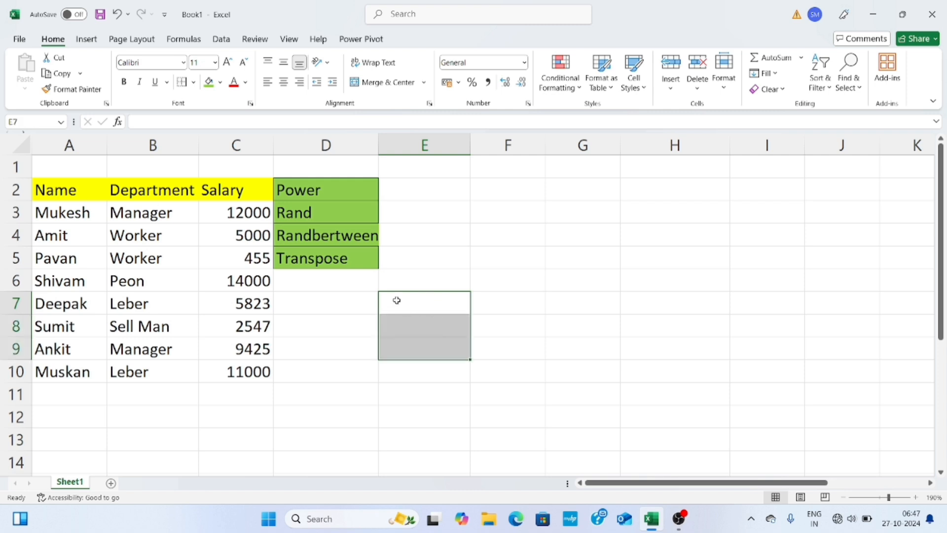
pyautogui.write('=')
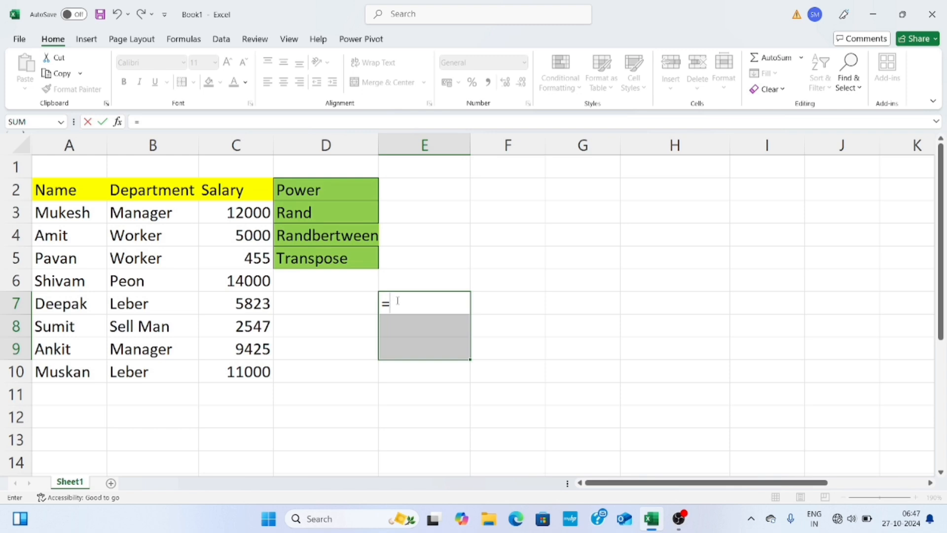
pyautogui.write('tr')
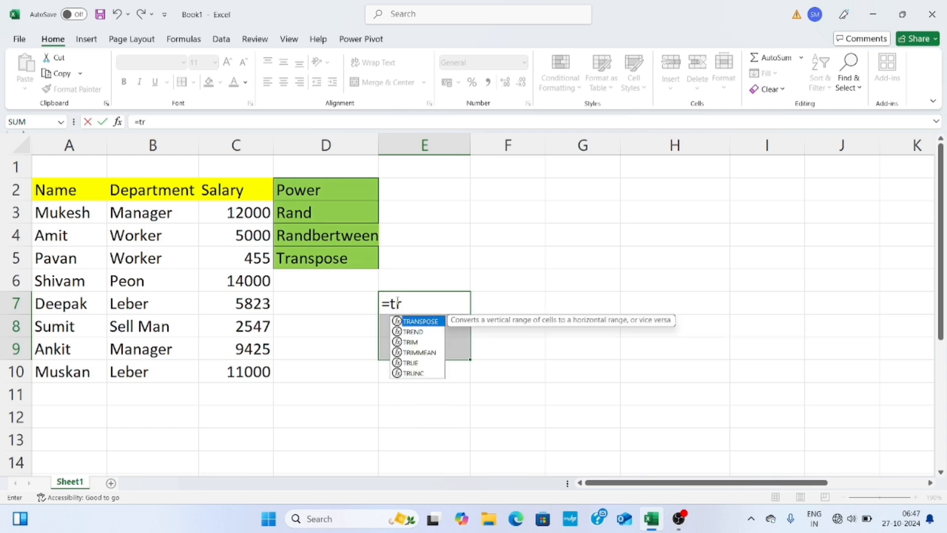
pyautogui.press('Tab')
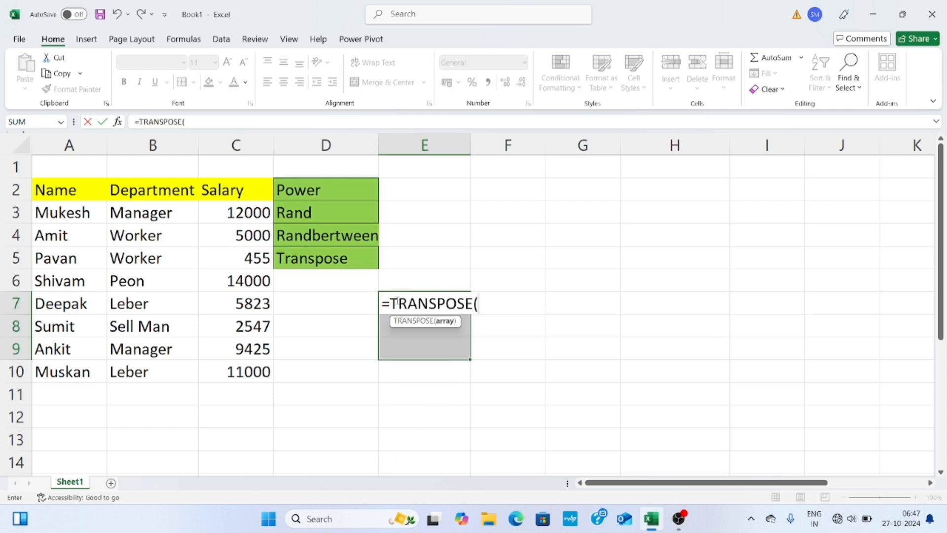
pyautogui.click(60, 190)
pyautogui.moveTo(106, 189); pyautogui.dragTo(215, 192)
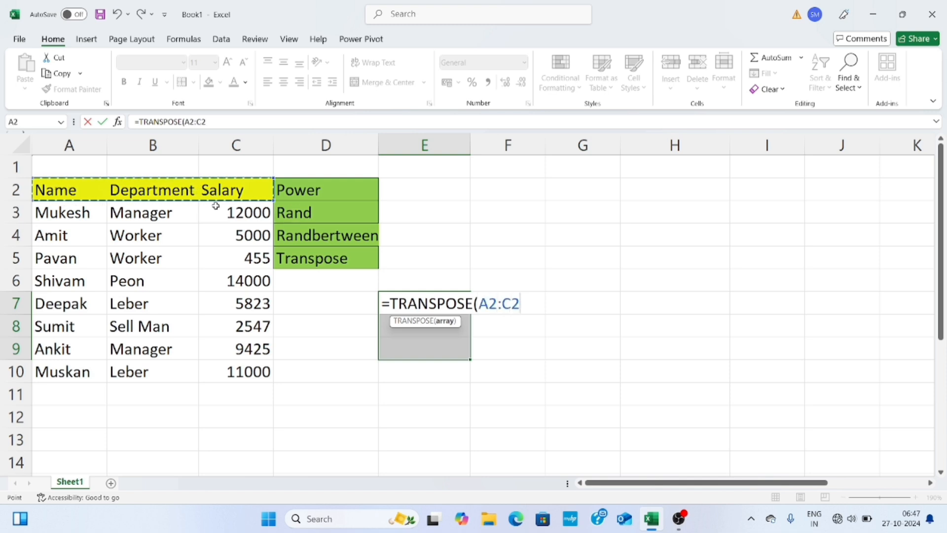
pyautogui.write(')')
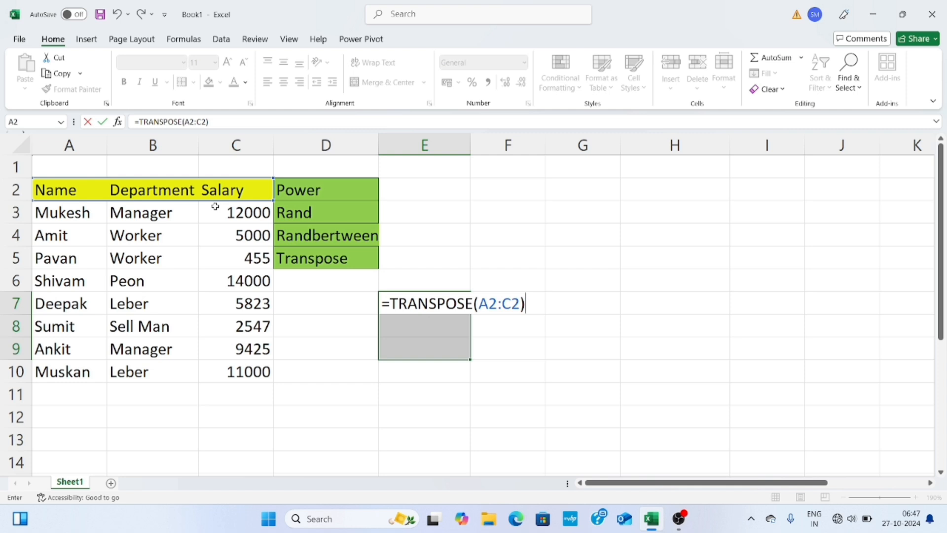
pyautogui.hotkey('ctrl', 'shift', 'Return')
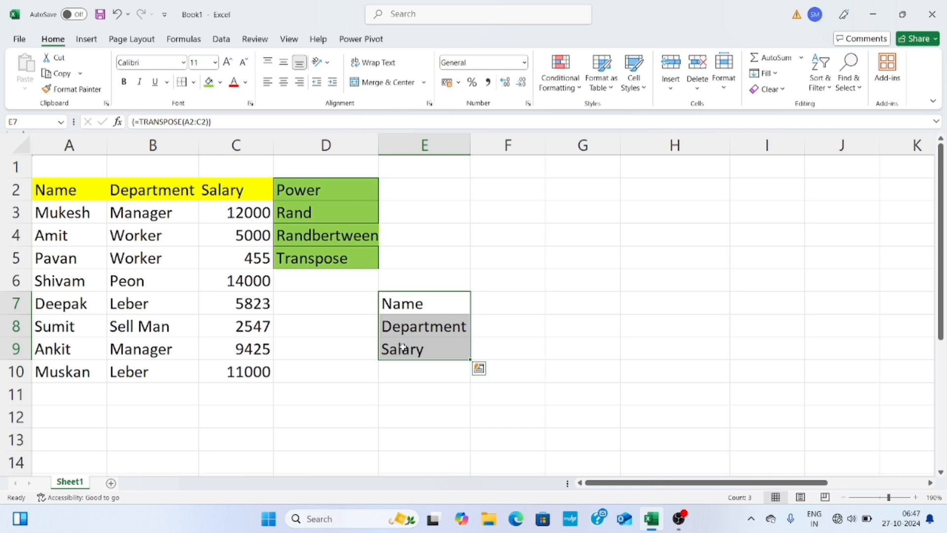
pyautogui.click(433, 375)
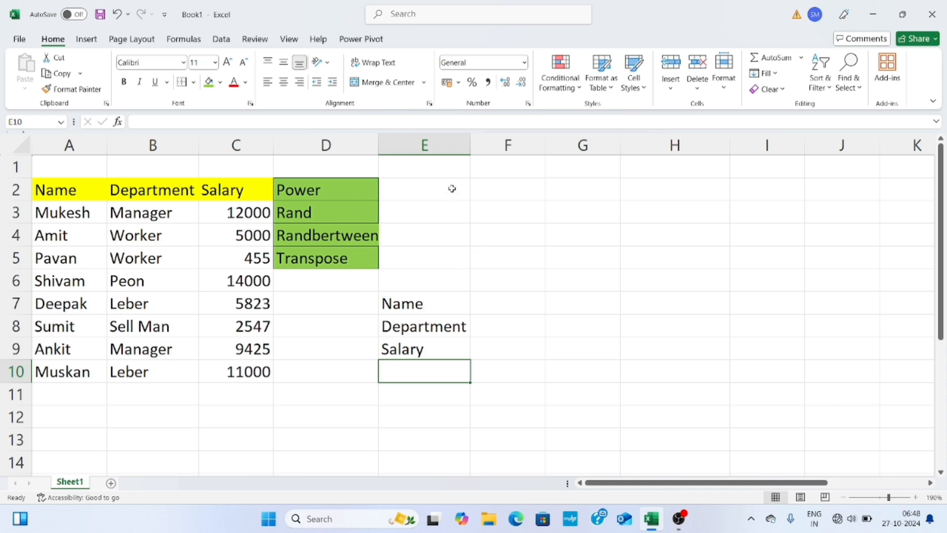
# Step: Enter =TRANSPOSE(D2:D5) over the range E2:H2 to lay out the function names horizontally
pyautogui.moveTo(452, 189); pyautogui.dragTo(646, 190)
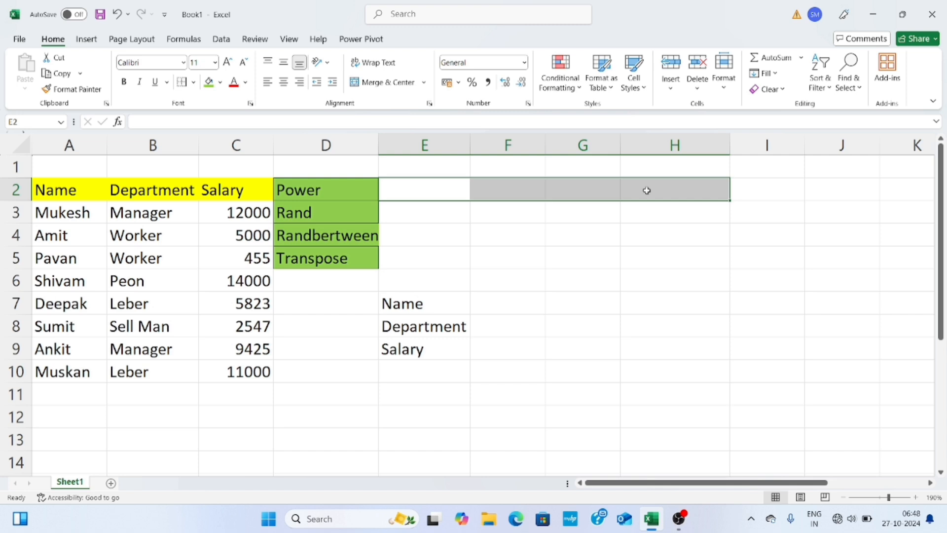
pyautogui.write('=')
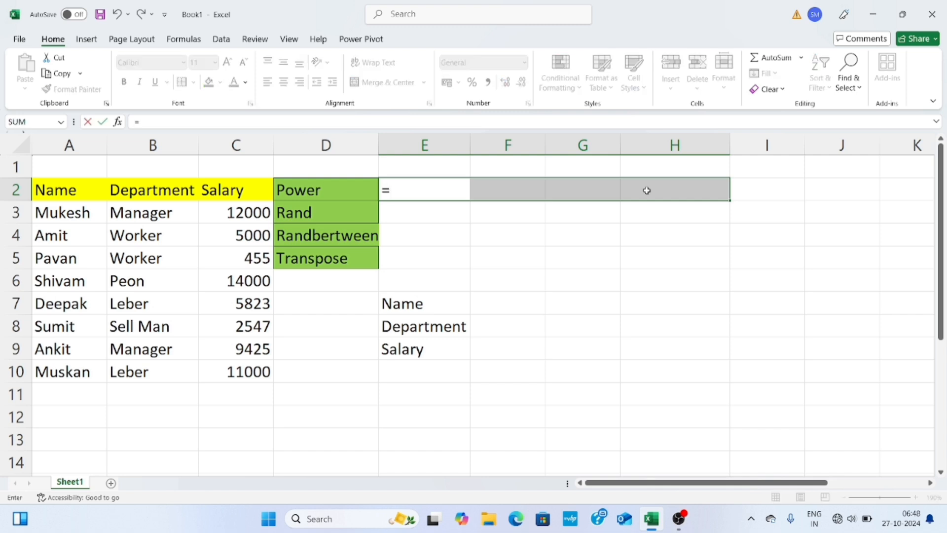
pyautogui.write('tra')
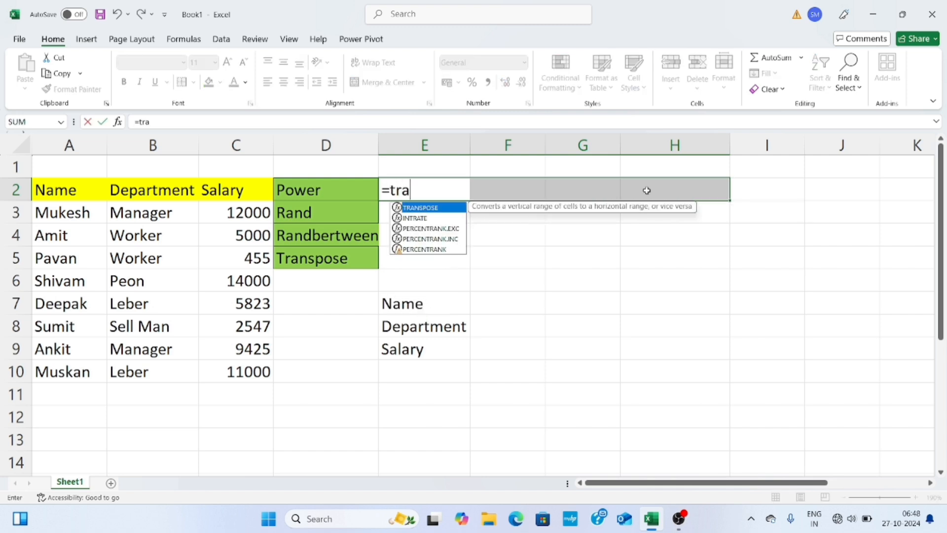
pyautogui.press('Tab')
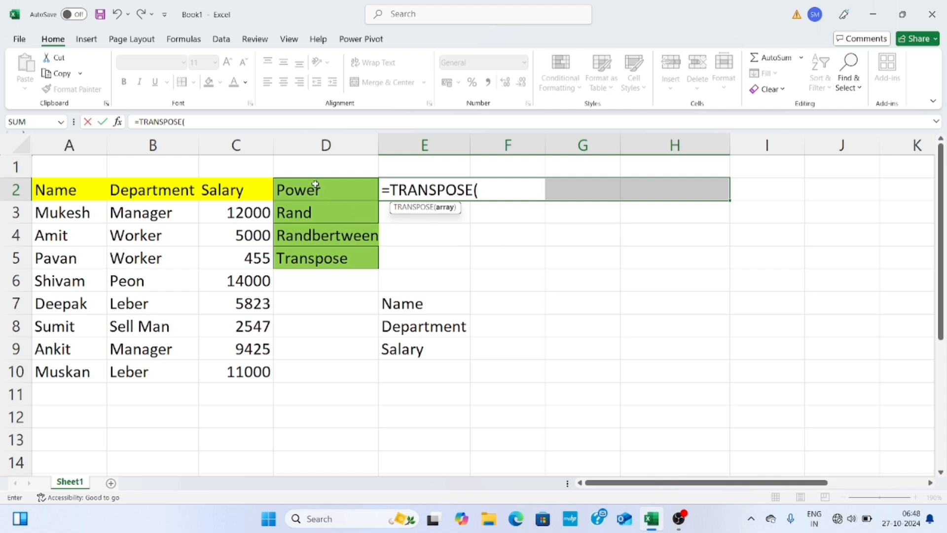
pyautogui.moveTo(315, 185); pyautogui.dragTo(317, 246)
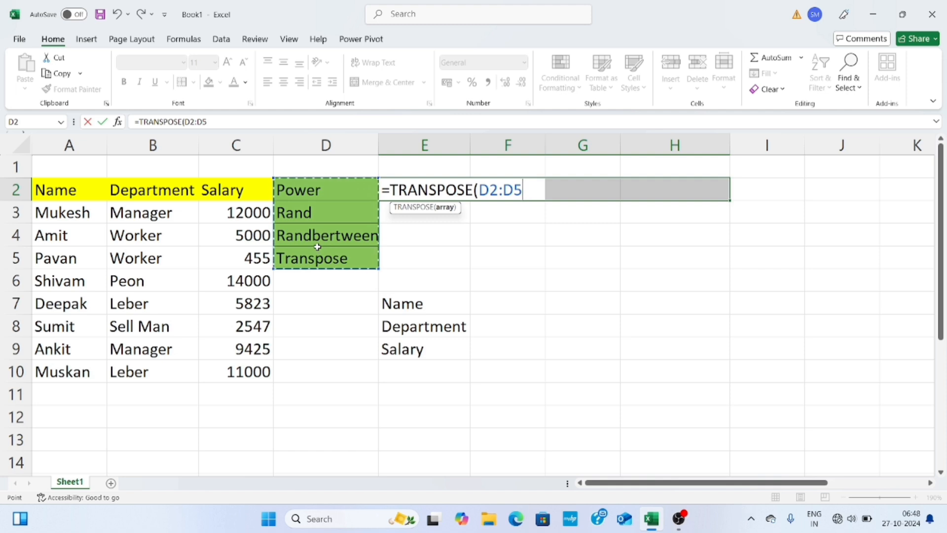
pyautogui.write(')')
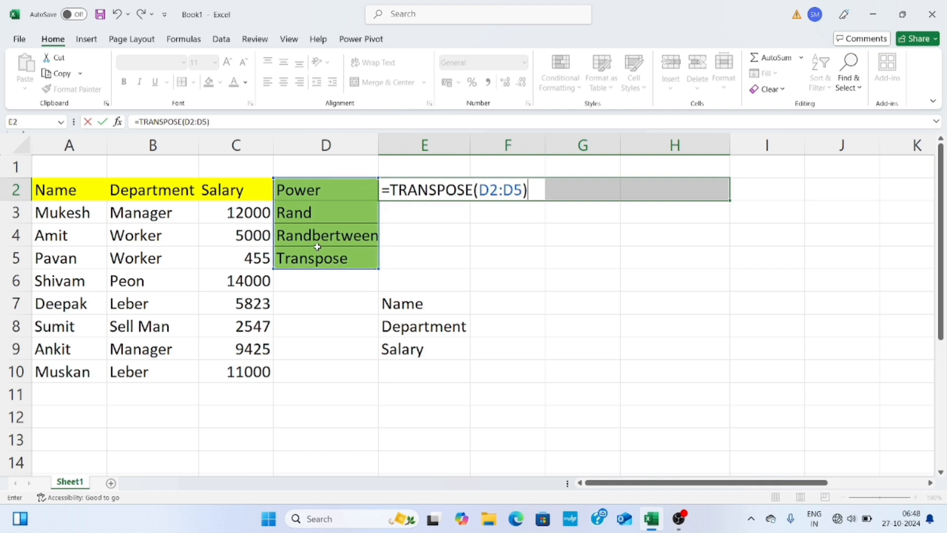
pyautogui.hotkey('ctrl', 'shift', 'Return')
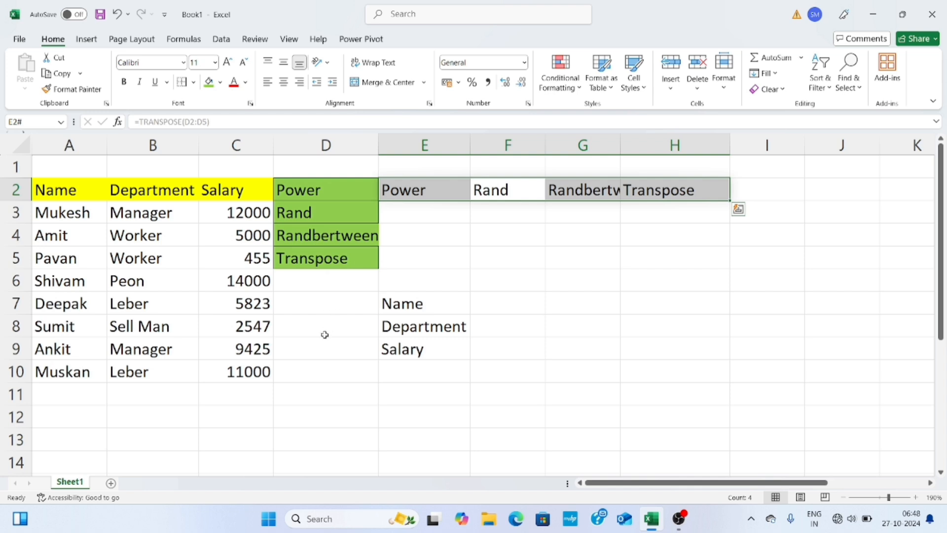
pyautogui.click(327, 300)
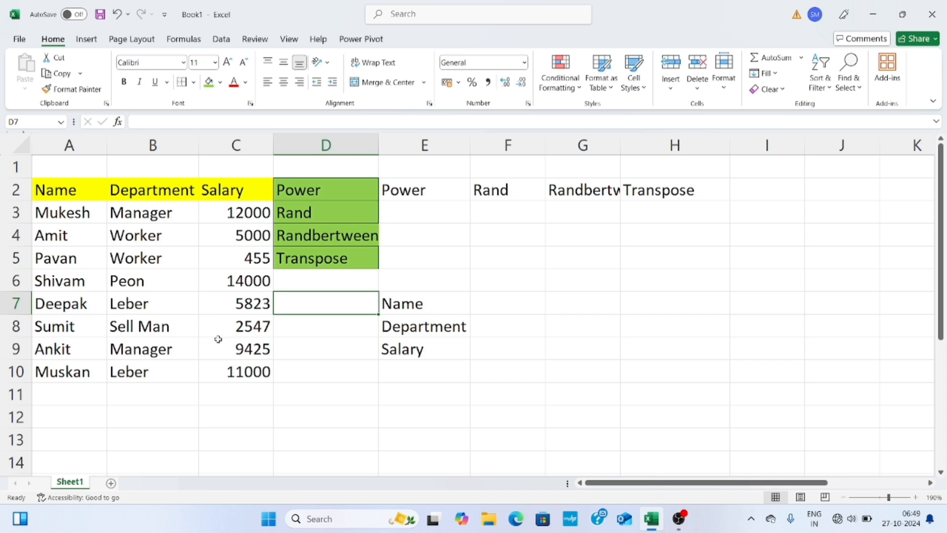
pyautogui.click(412, 384)
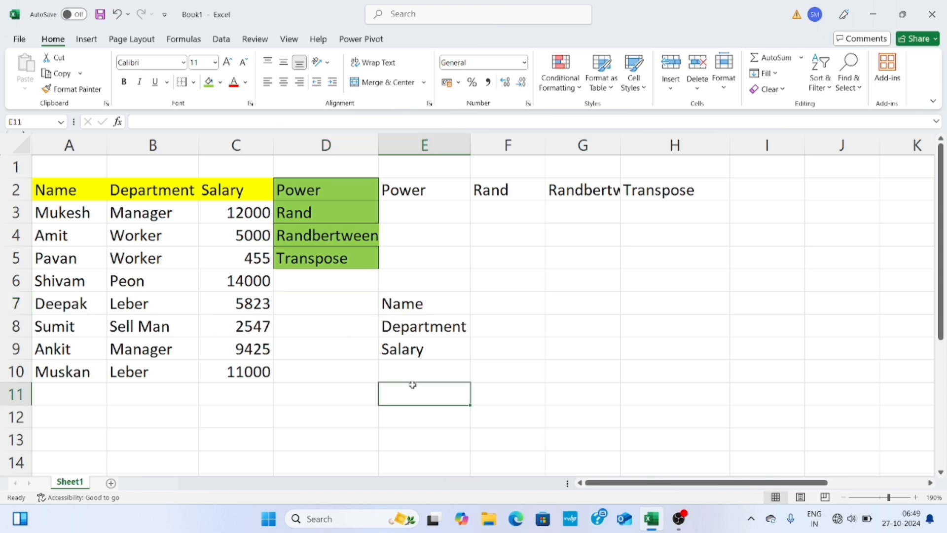
pyautogui.scroll(-1, 218, 327)
pyautogui.scroll(1, 217, 328)
pyautogui.scroll(-1, 388, 386)
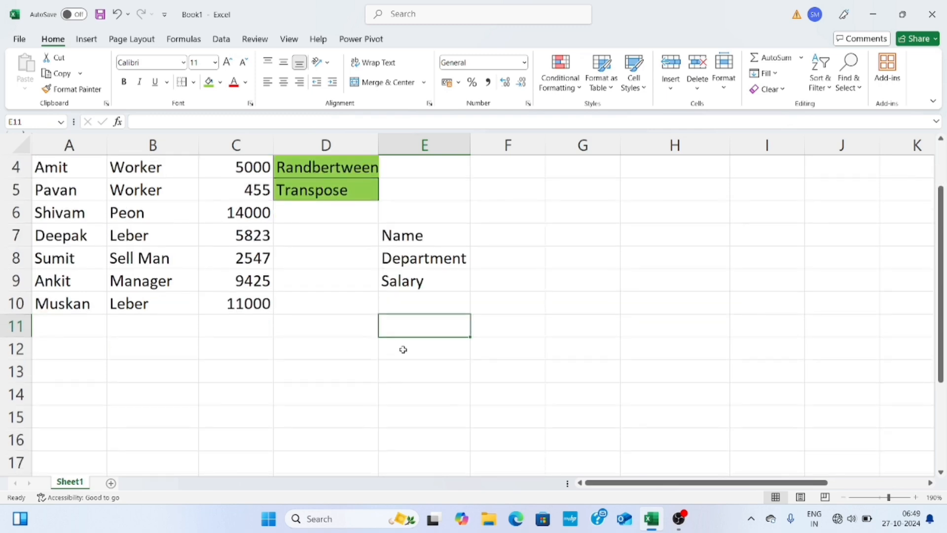
pyautogui.scroll(1, 404, 349)
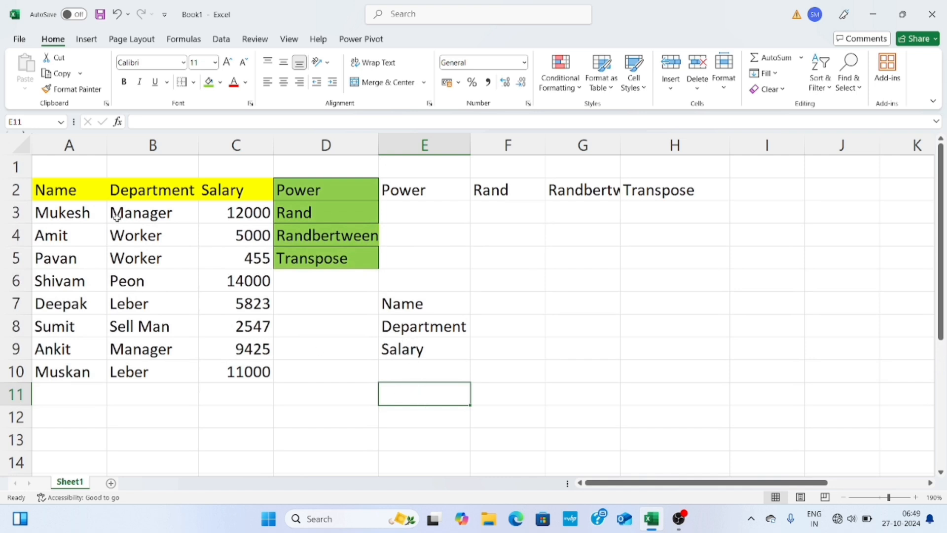
pyautogui.moveTo(471, 406); pyautogui.dragTo(883, 407)
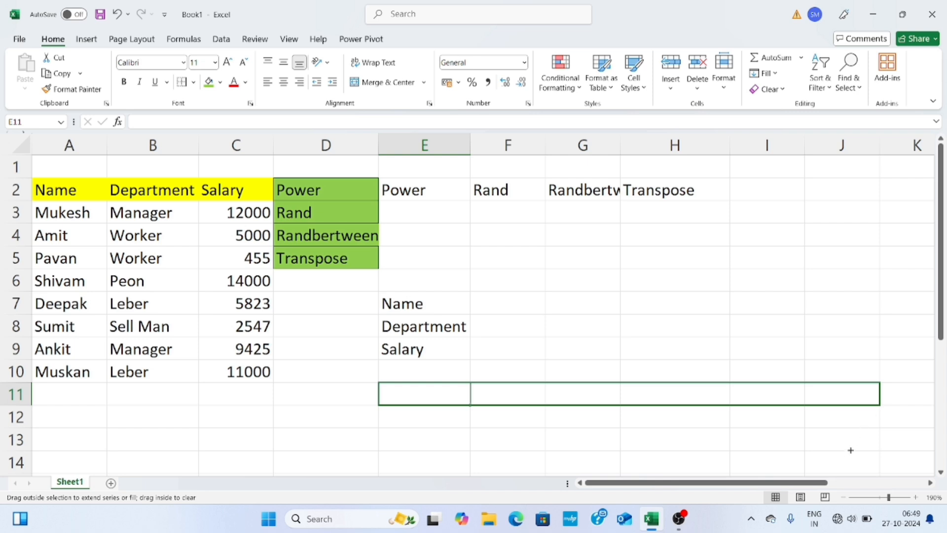
pyautogui.moveTo(845, 469); pyautogui.dragTo(824, 391)
pyautogui.click(517, 442)
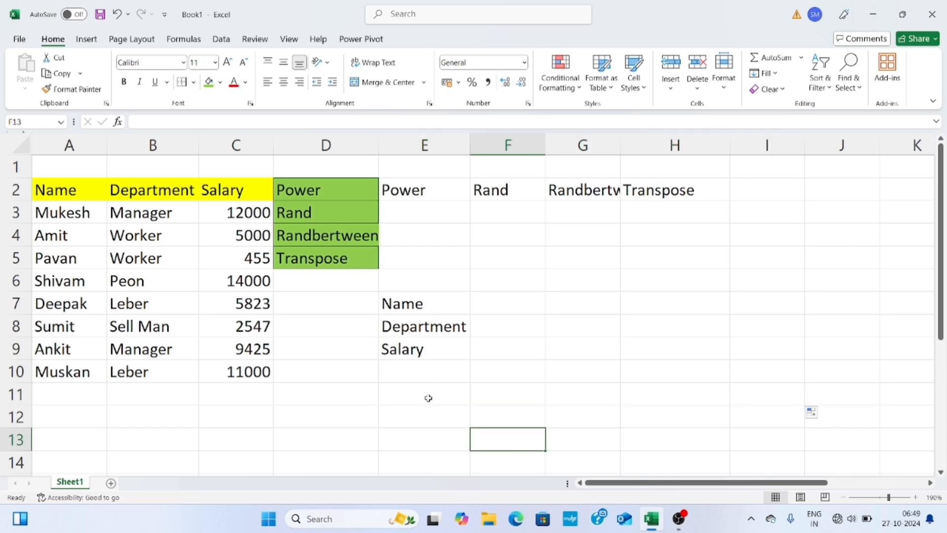
# Step: Enter =TRANSPOSE(A2:C10) as an array formula over E11:N13 to transpose the whole employee salary table
pyautogui.scroll(-2, 427, 379)
pyautogui.scroll(1, 426, 378)
pyautogui.moveTo(407, 328); pyautogui.dragTo(414, 363)
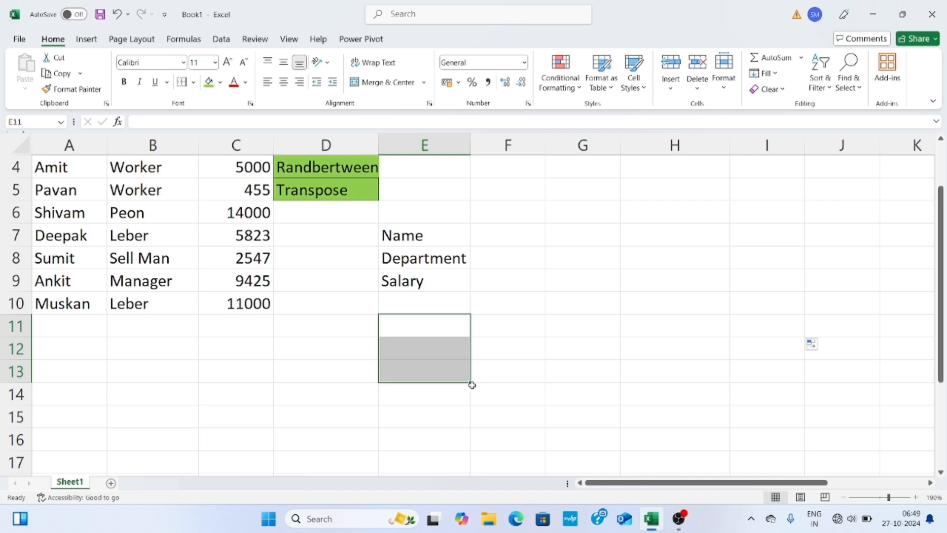
pyautogui.moveTo(471, 382); pyautogui.dragTo(679, 386)
pyautogui.moveTo(750, 385); pyautogui.dragTo(780, 380)
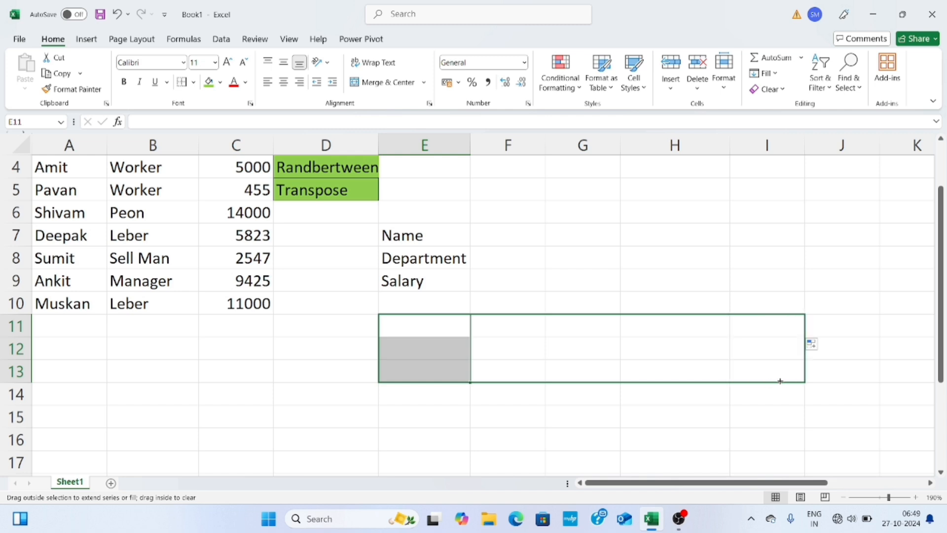
pyautogui.moveTo(838, 373)
pyautogui.mouseDown()
pyautogui.moveTo(929, 369)
pyautogui.moveTo(754, 371)
pyautogui.moveTo(875, 372)
pyautogui.moveTo(786, 370)
pyautogui.moveTo(829, 364)
pyautogui.mouseUp()
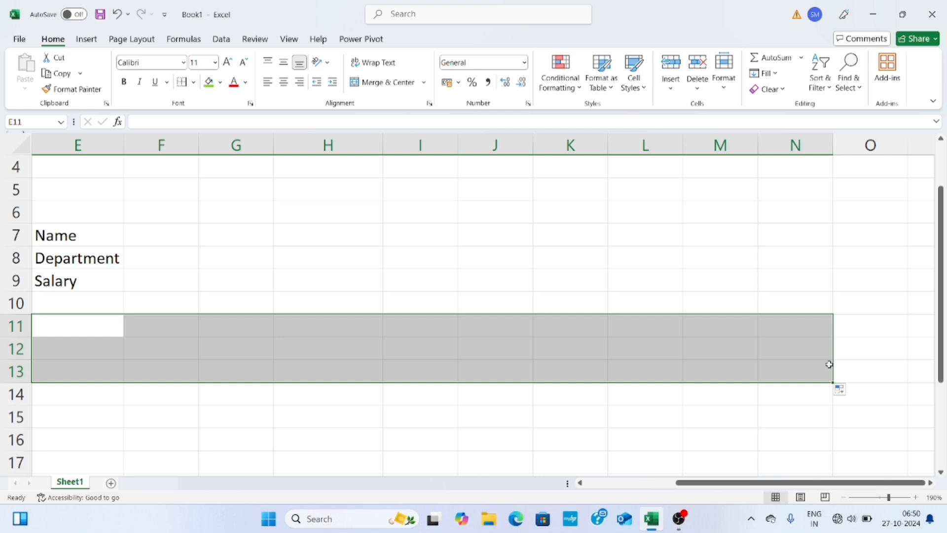
pyautogui.moveTo(679, 484); pyautogui.dragTo(613, 483)
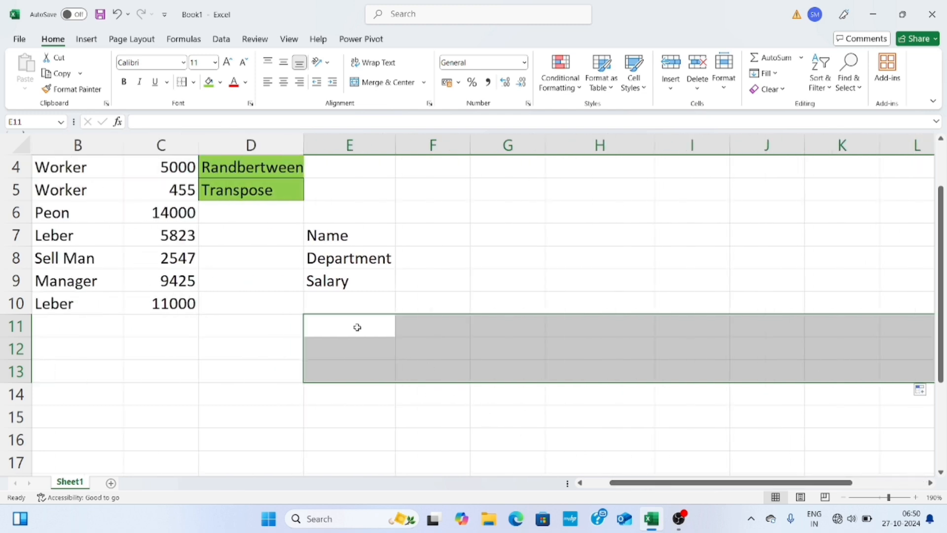
pyautogui.write('=t')
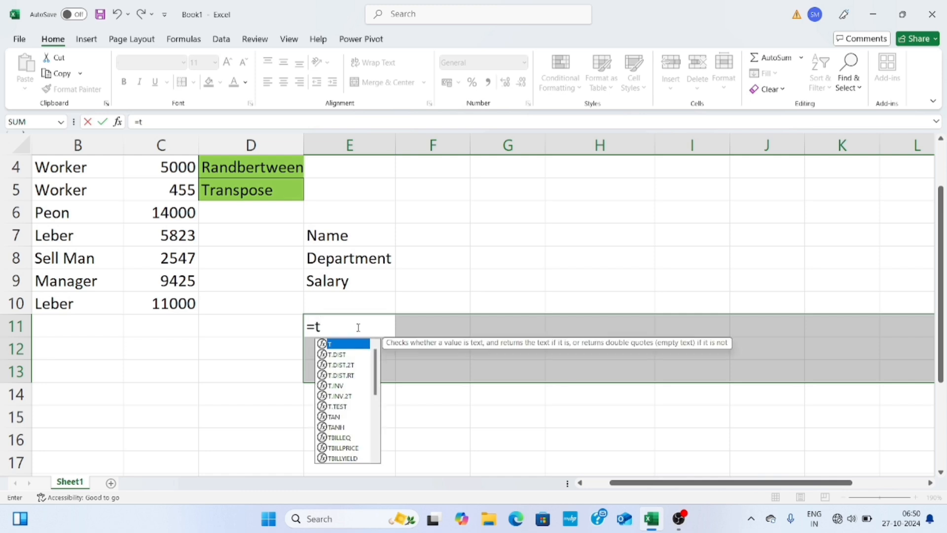
pyautogui.write('ra')
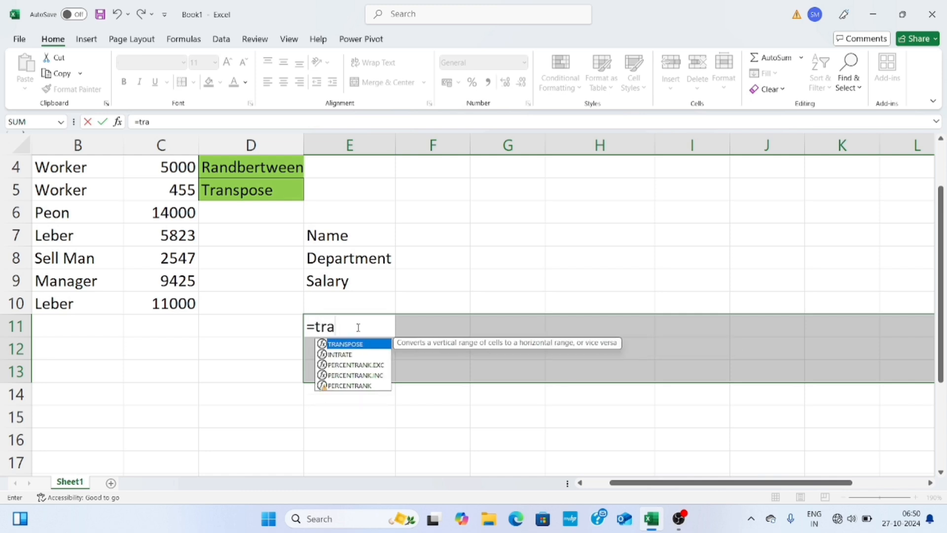
pyautogui.press('Tab')
pyautogui.scroll(1, 360, 209)
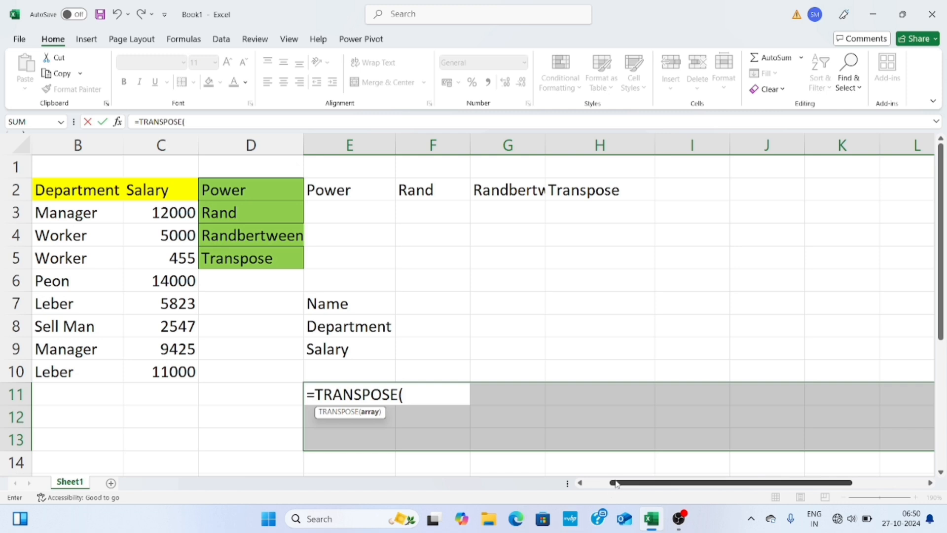
pyautogui.moveTo(615, 484); pyautogui.dragTo(589, 483)
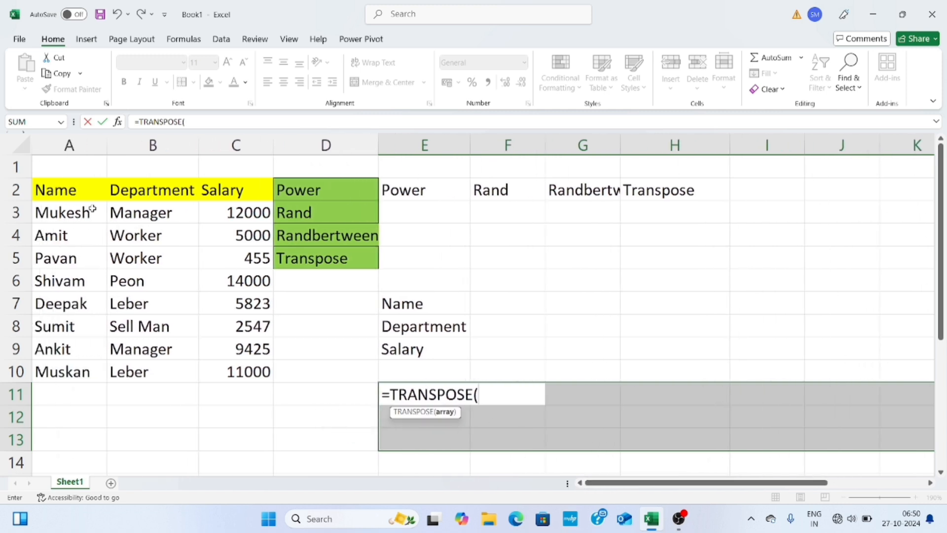
pyautogui.moveTo(39, 186); pyautogui.dragTo(249, 365)
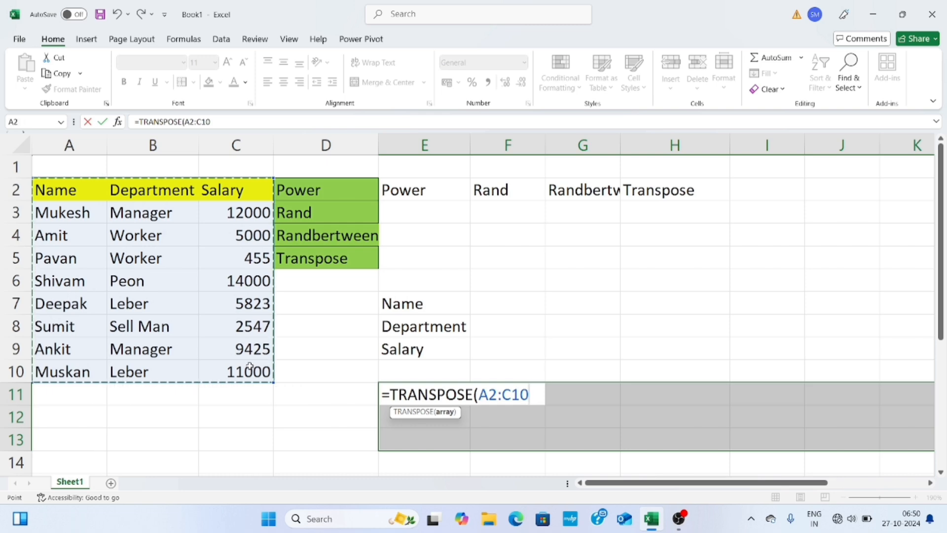
pyautogui.write(')')
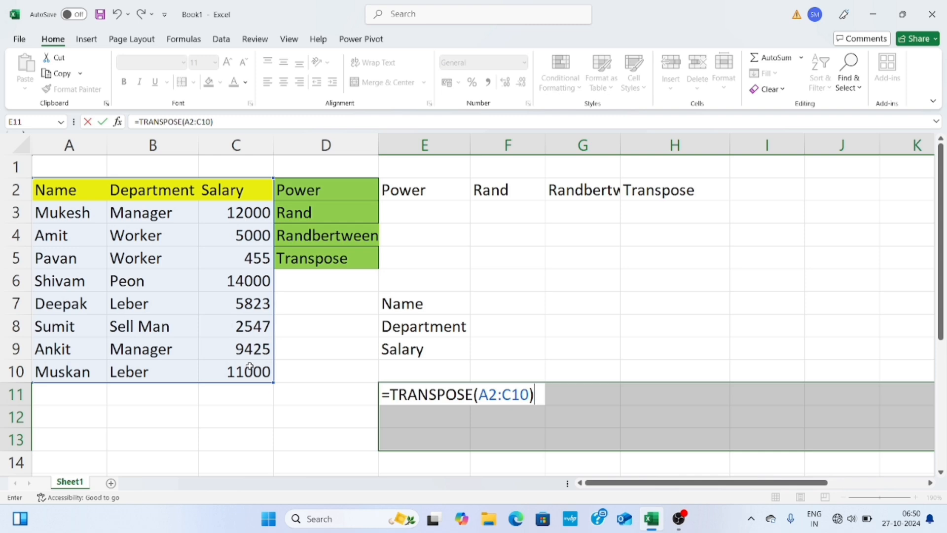
pyautogui.hotkey('ctrl', 'shift', 'Return')
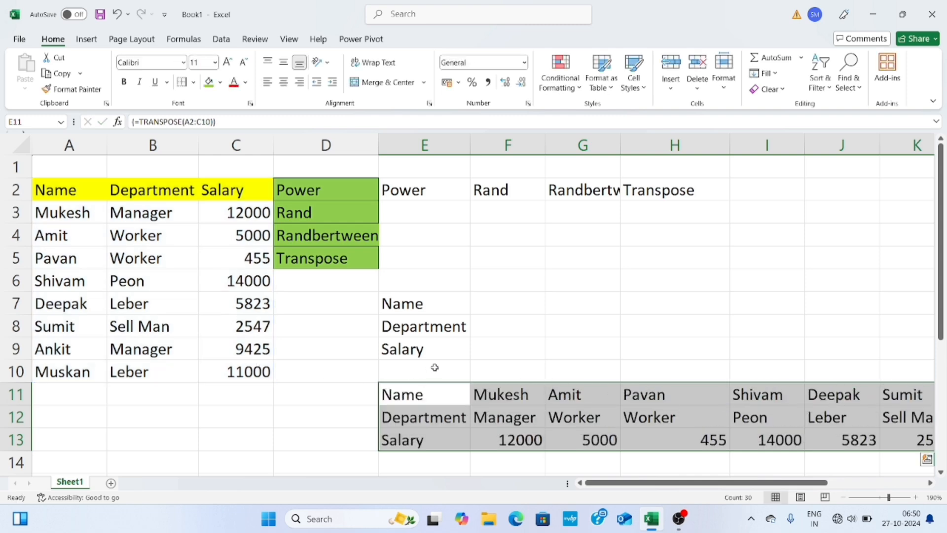
pyautogui.scroll(-1, 613, 342)
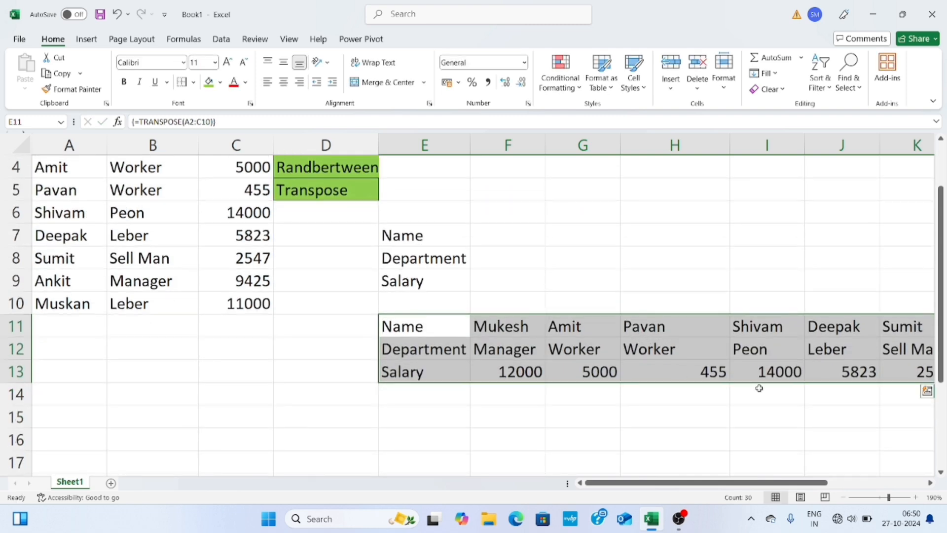
pyautogui.scroll(1, 681, 408)
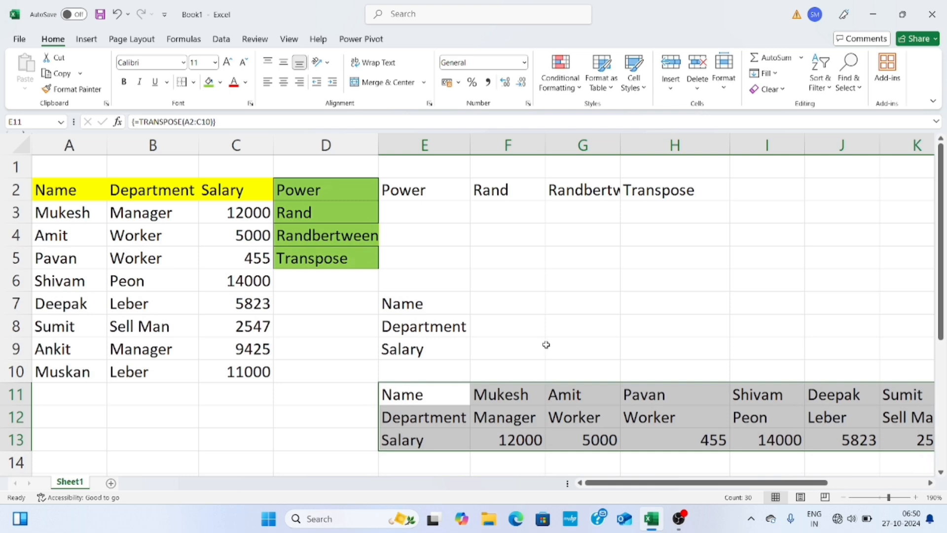
pyautogui.scroll(-1, 550, 345)
pyautogui.scroll(1, 549, 346)
pyautogui.click(574, 330)
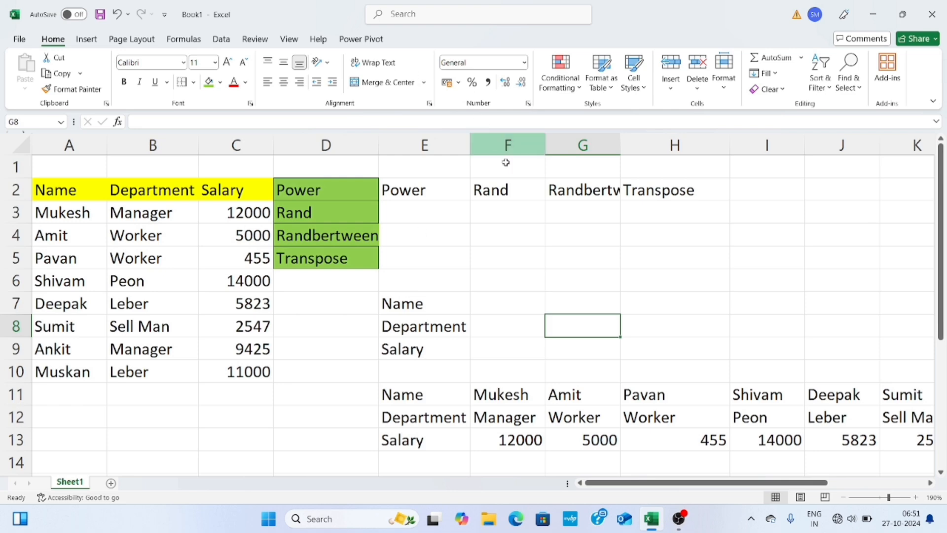
pyautogui.scroll(-3, 534, 260)
pyautogui.scroll(2, 535, 261)
pyautogui.scroll(1, 522, 296)
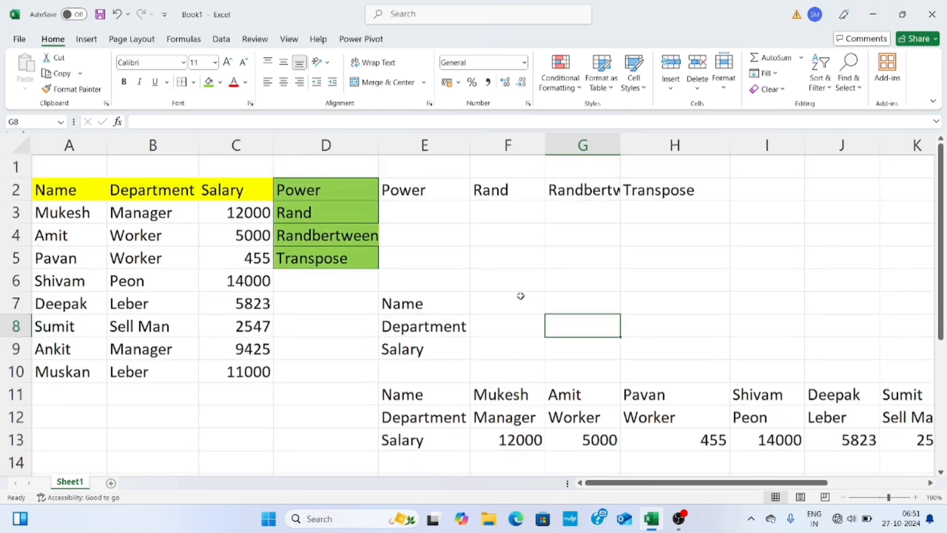
pyautogui.click(499, 278)
pyautogui.scroll(-1, 499, 279)
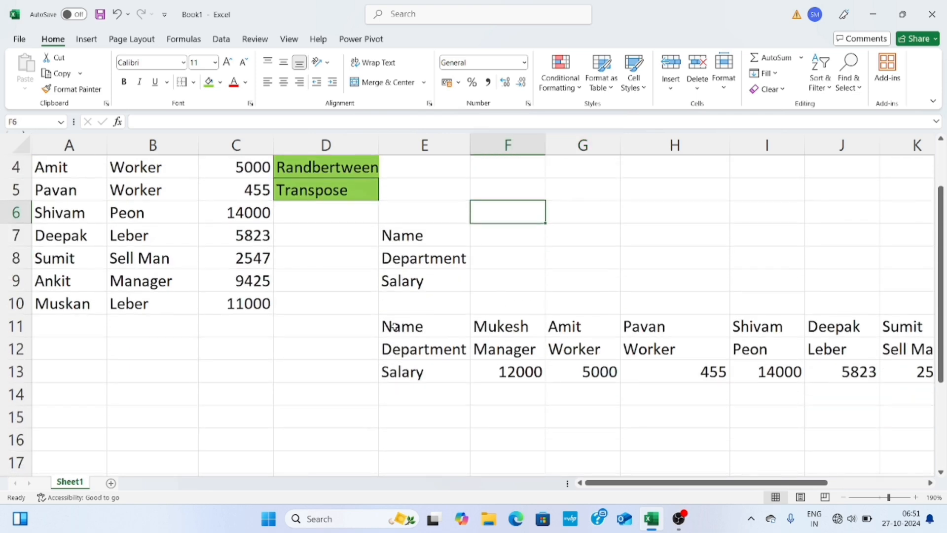
pyautogui.scroll(1, 389, 294)
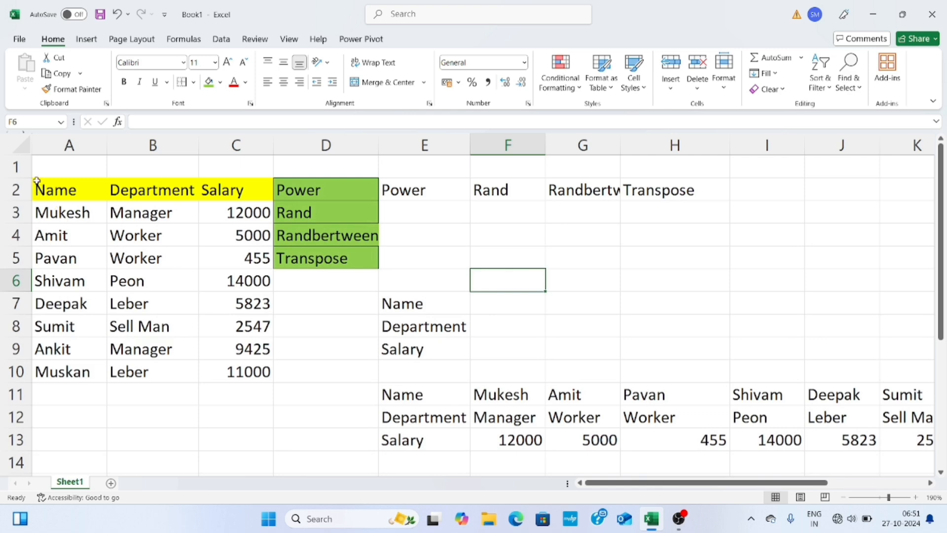
# Step: Copy the employee salary table A2:C10 and paste it transposed at cell D16 using Paste Special with the Transpose option
pyautogui.moveTo(37, 180); pyautogui.dragTo(281, 390)
pyautogui.rightClick(170, 345)
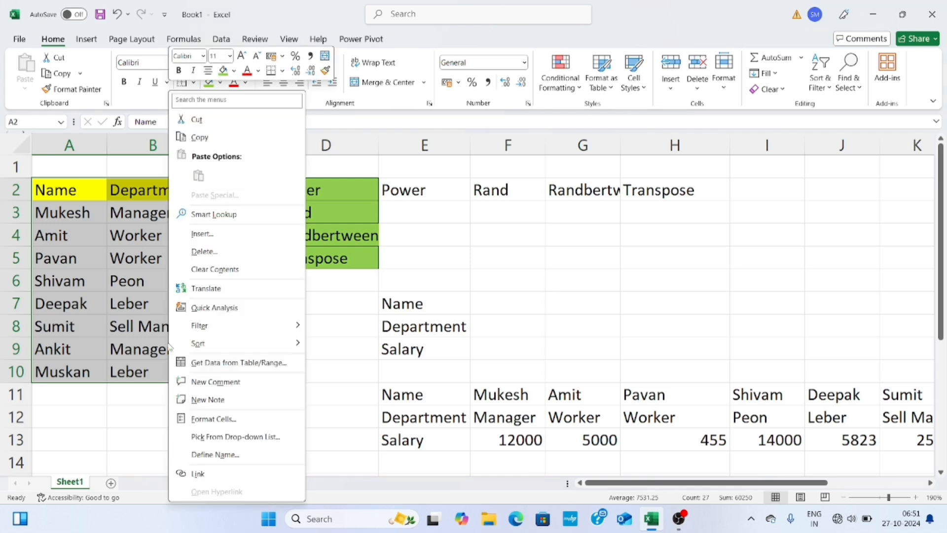
pyautogui.click(199, 138)
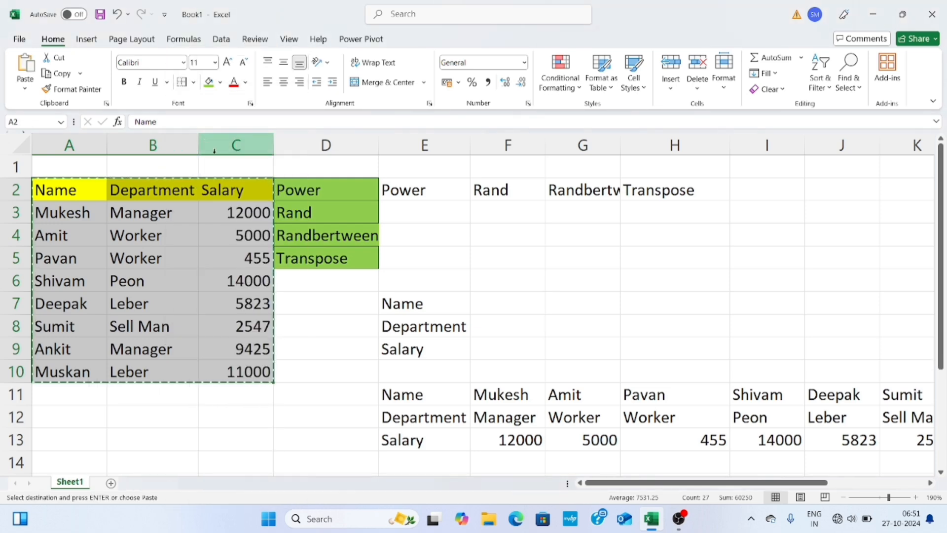
pyautogui.scroll(-2, 310, 301)
pyautogui.click(365, 374)
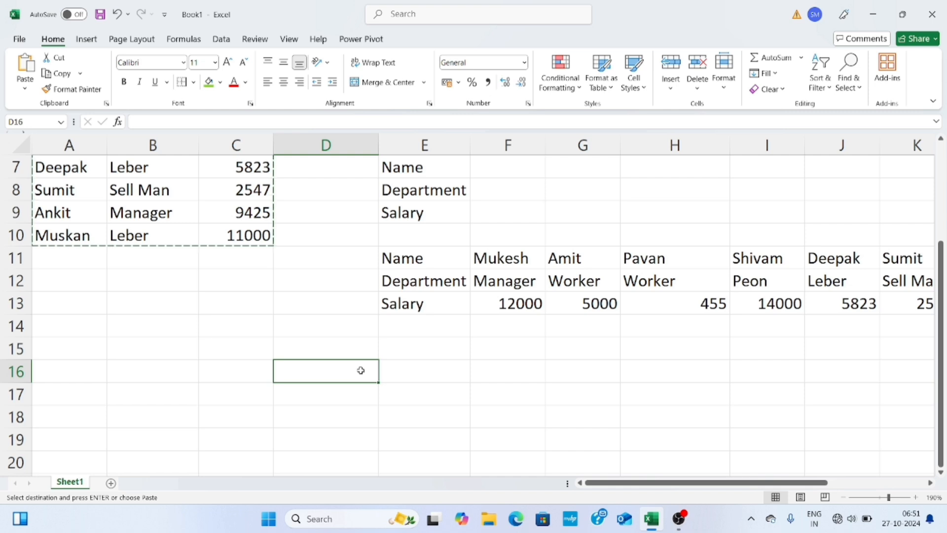
pyautogui.rightClick(360, 370)
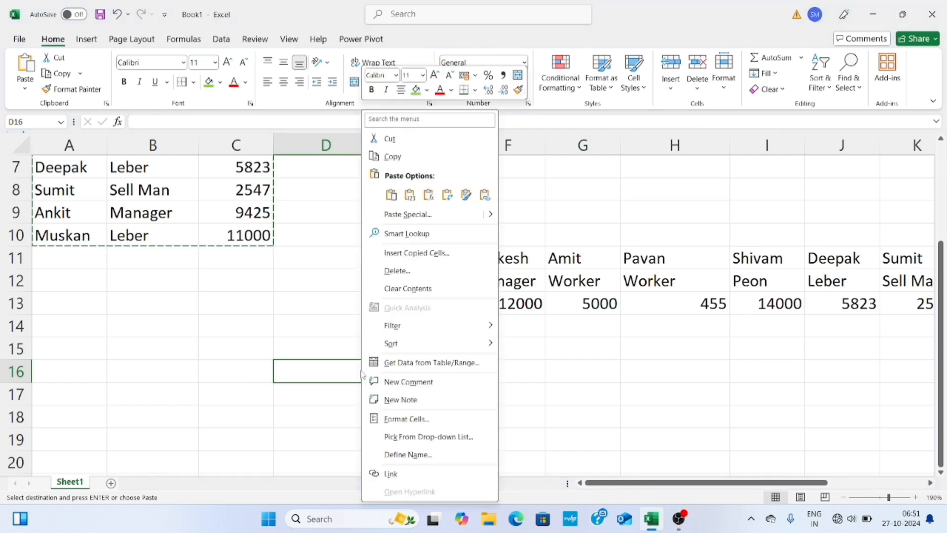
pyautogui.click(391, 216)
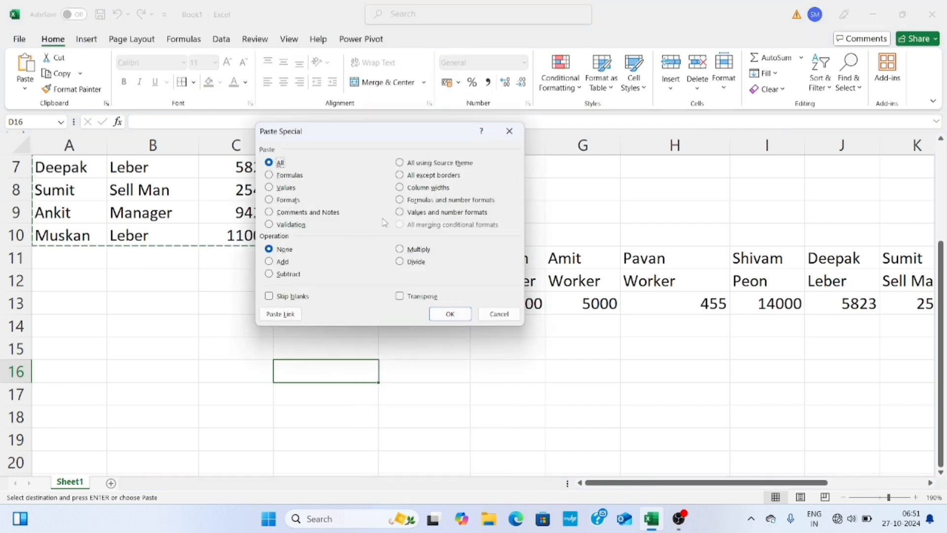
pyautogui.click(401, 296)
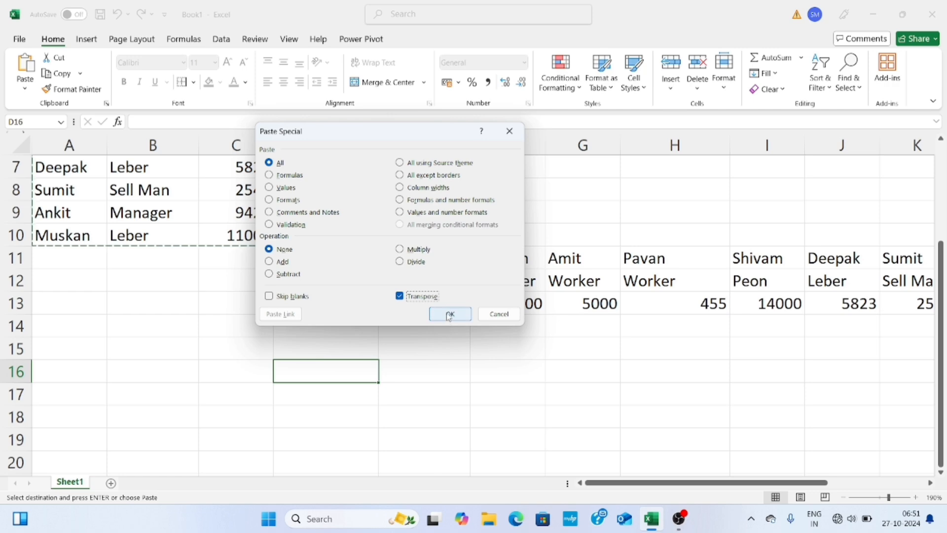
pyautogui.click(449, 315)
pyautogui.click(222, 386)
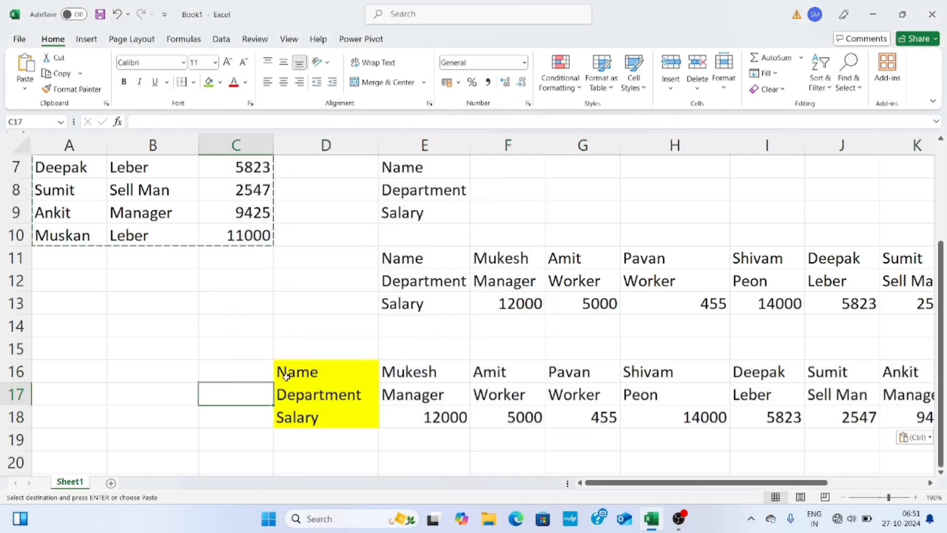
pyautogui.scroll(-1, 423, 359)
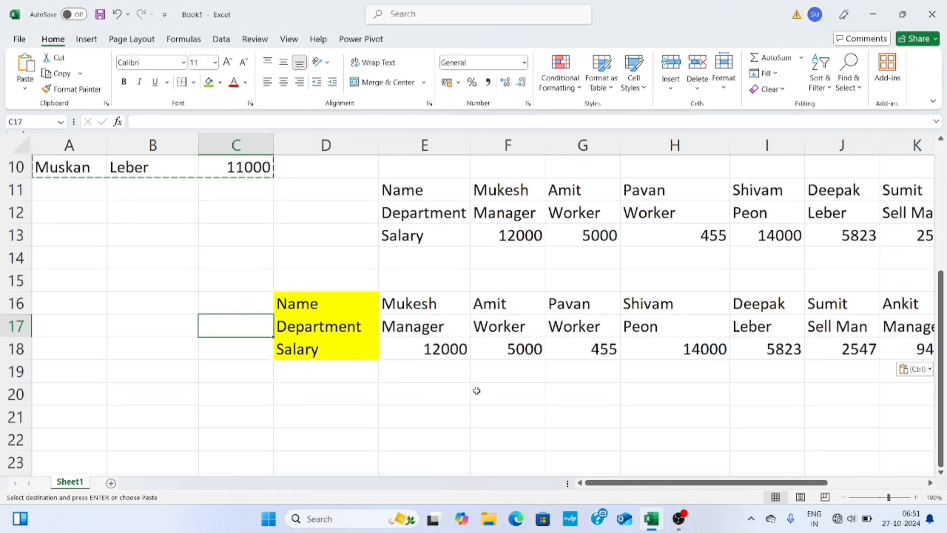
pyautogui.click(477, 391)
pyautogui.moveTo(604, 483)
pyautogui.mouseDown()
pyautogui.moveTo(619, 485)
pyautogui.moveTo(606, 485)
pyautogui.mouseUp()
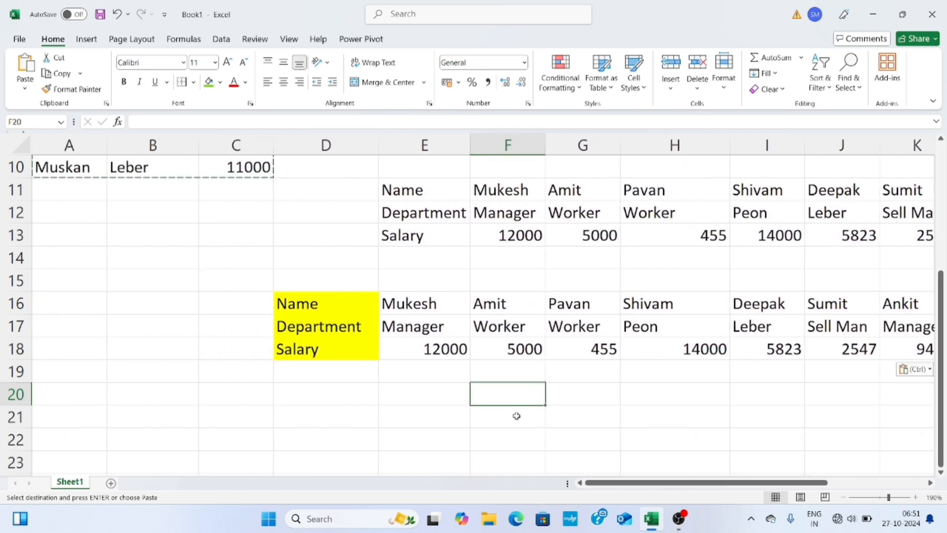
pyautogui.click(408, 393)
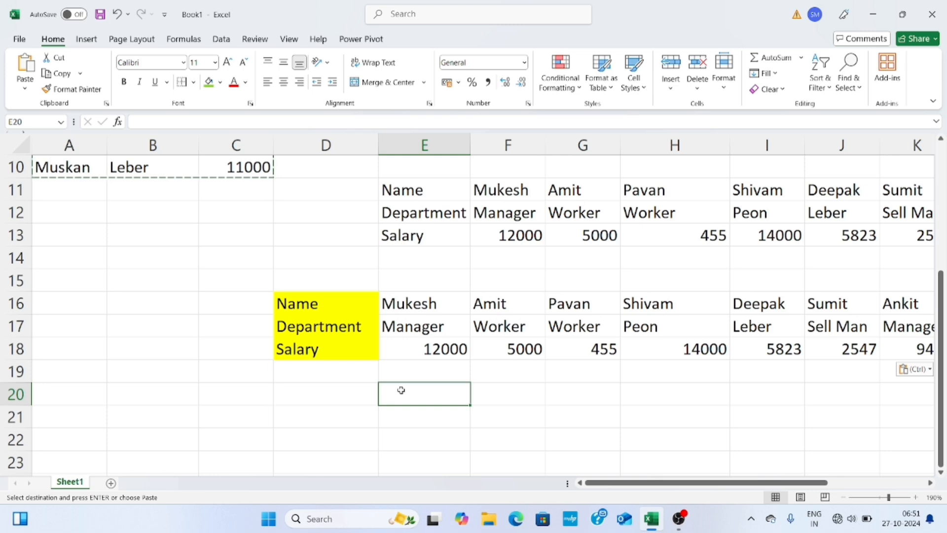
pyautogui.scroll(1, 355, 351)
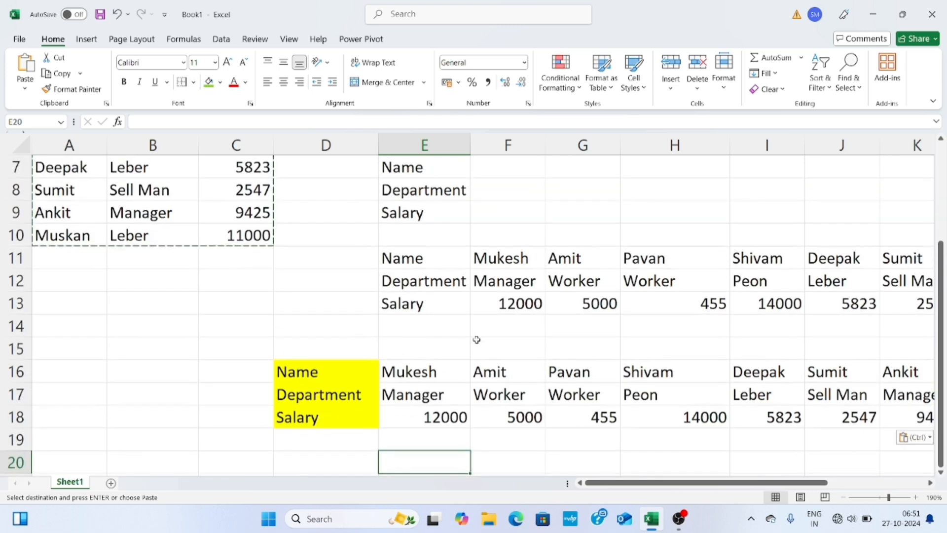
pyautogui.click(226, 261)
pyautogui.click(183, 212)
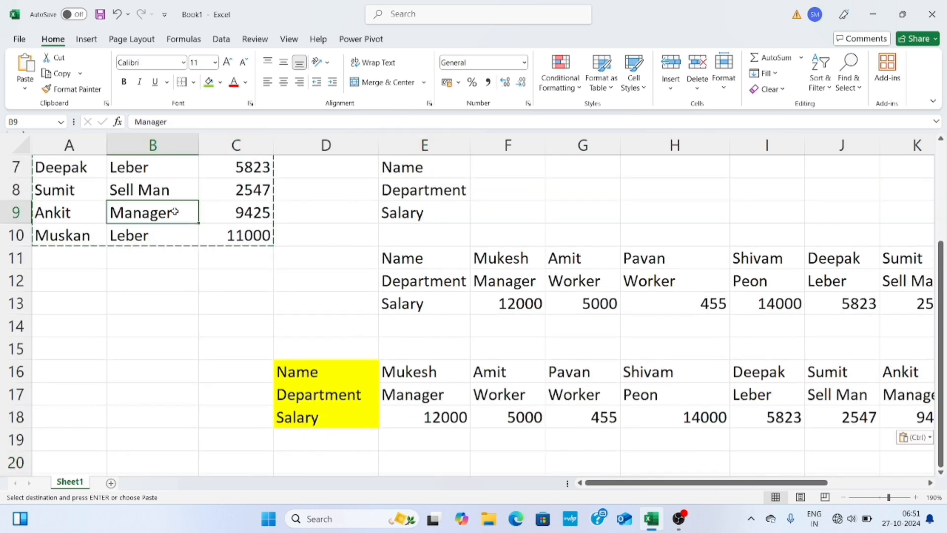
# Step: Change the salary in cell C4 of the source table to 500
pyautogui.scroll(2, 212, 217)
pyautogui.click(237, 241)
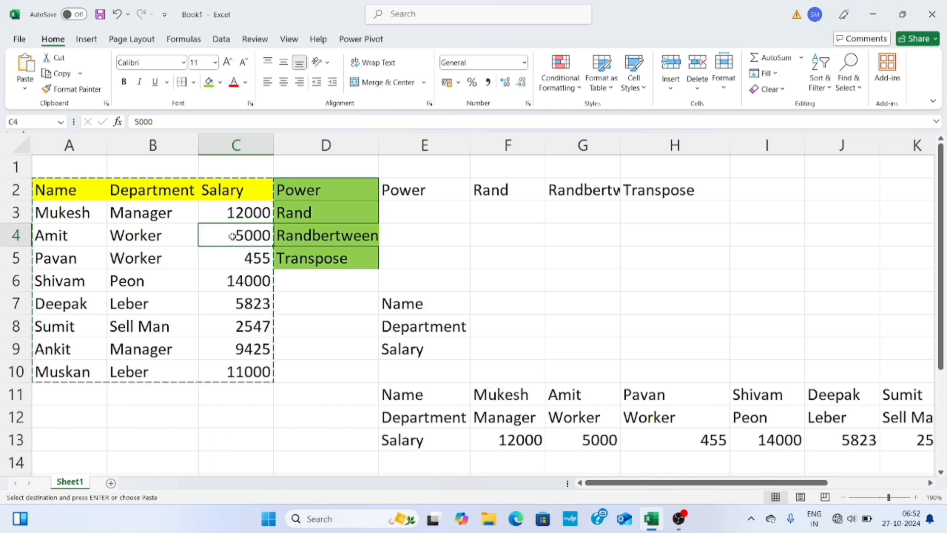
pyautogui.write('5')
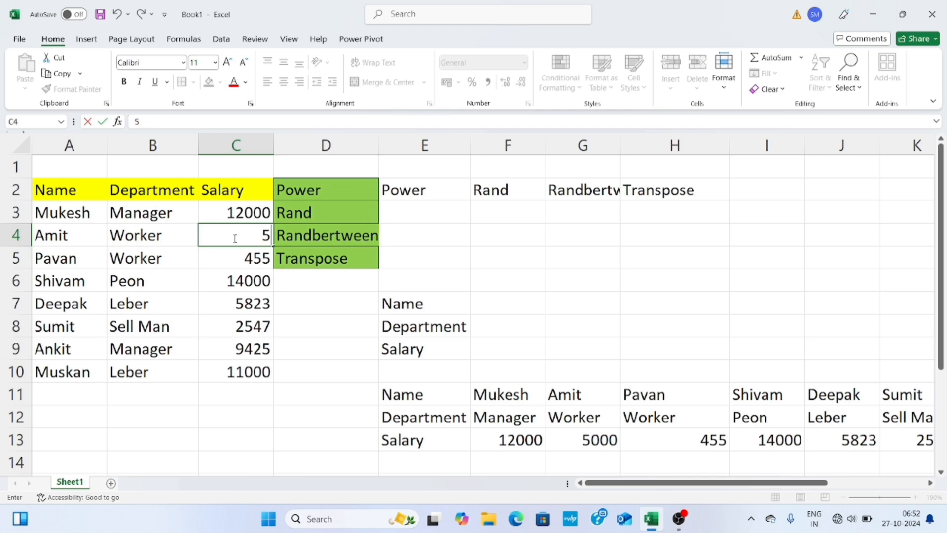
pyautogui.write('22')
pyautogui.press('BackSpace')
pyautogui.press('BackSpace')
pyautogui.write('00')
pyautogui.click(190, 446)
# Step: Compare the salary rows of the formula-based transposed table at E11 and the pasted transposed table at D16 with the source table
pyautogui.scroll(-2, 368, 389)
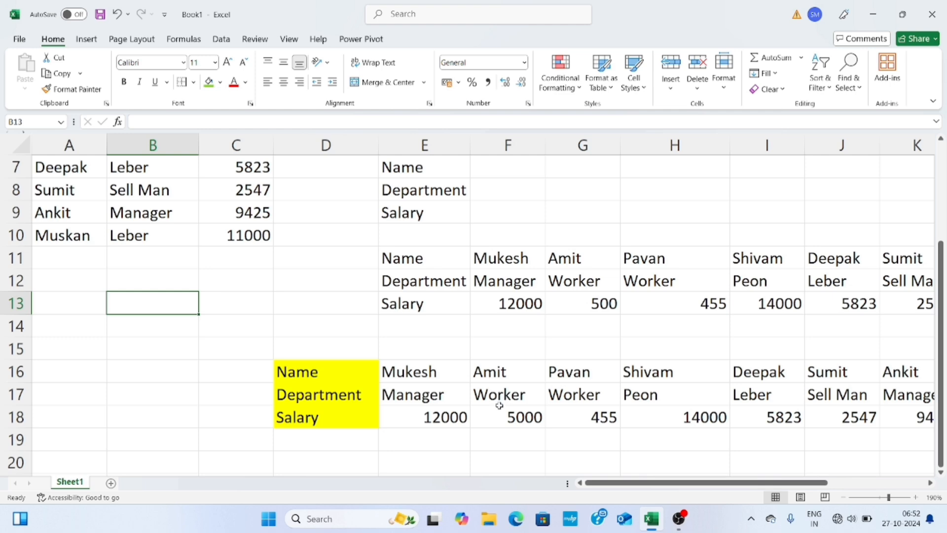
pyautogui.scroll(2, 450, 394)
pyautogui.scroll(1, 395, 348)
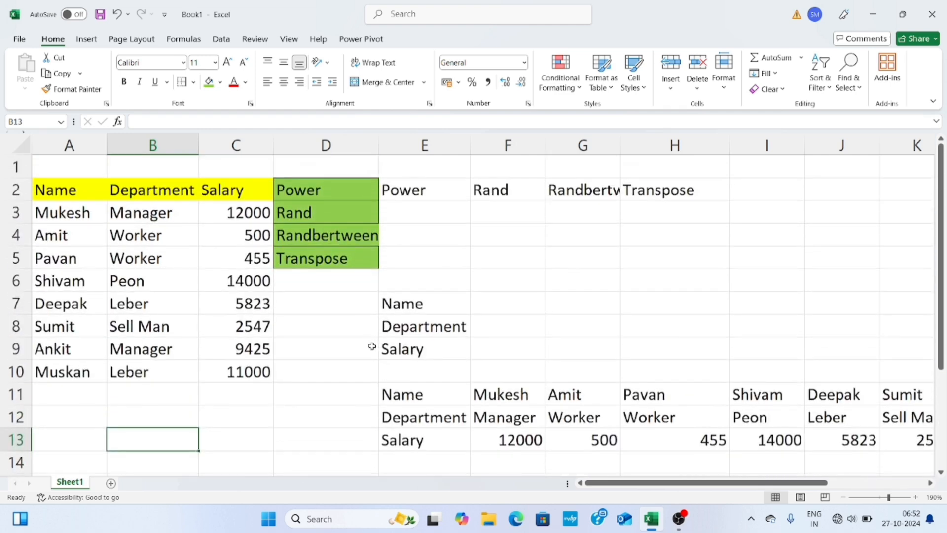
pyautogui.scroll(-1, 340, 367)
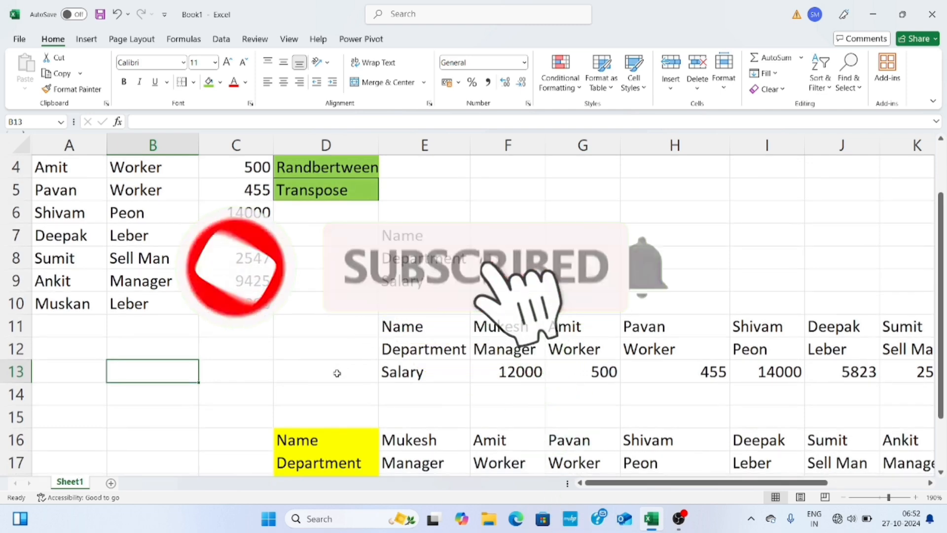
pyautogui.scroll(-1, 336, 373)
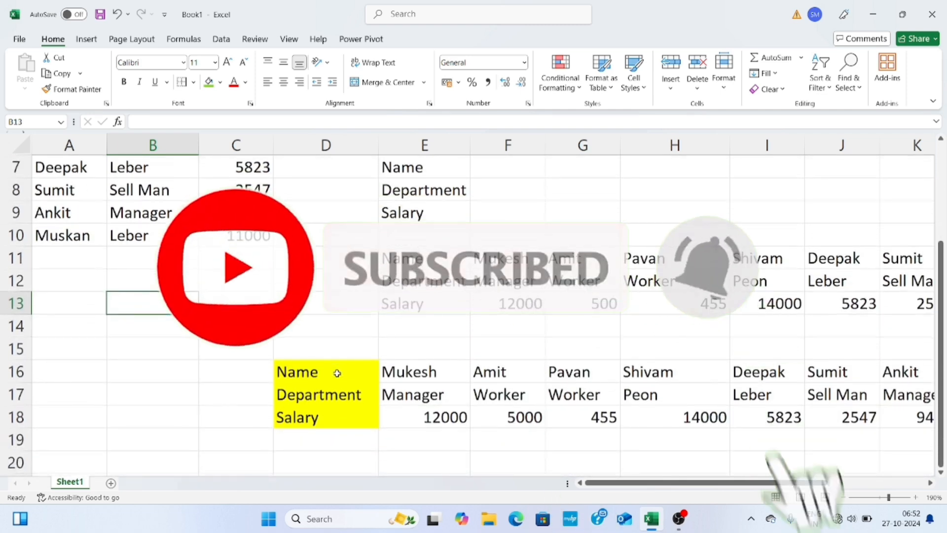
pyautogui.scroll(-1, 259, 367)
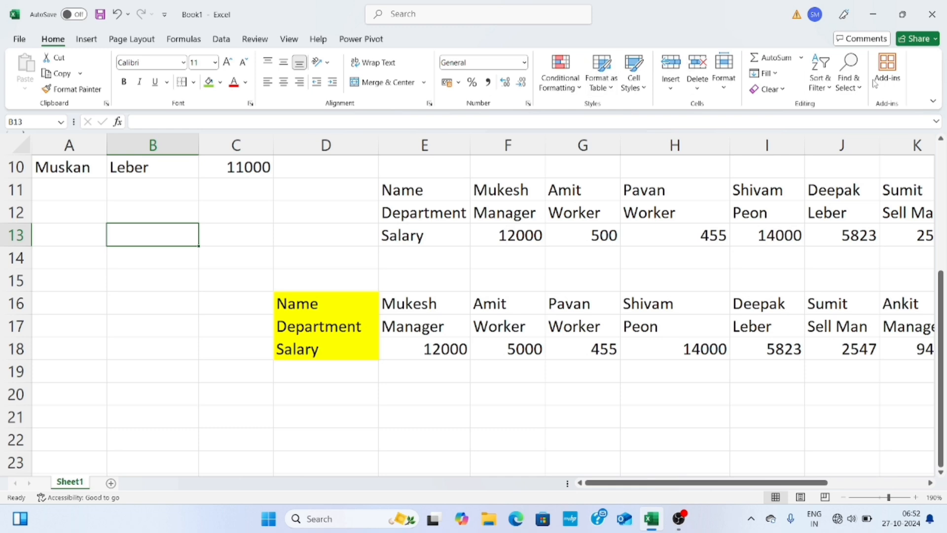
# Step: Close the workbook
pyautogui.click(942, 14)
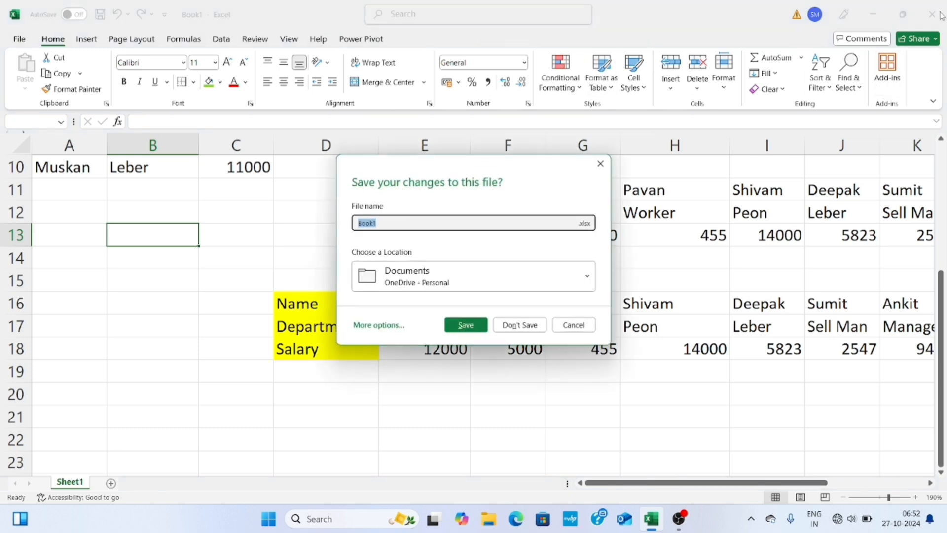